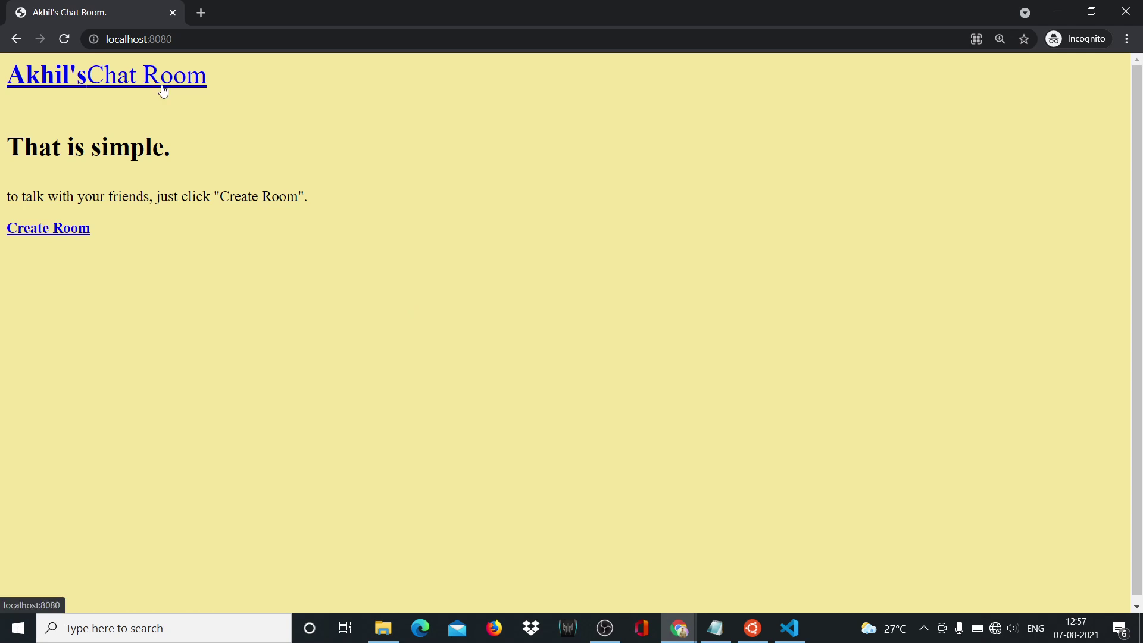
Step: Create a new chat room and view its webcam stream and status text
{"action": "left_click", "coordinate": [49, 236]}
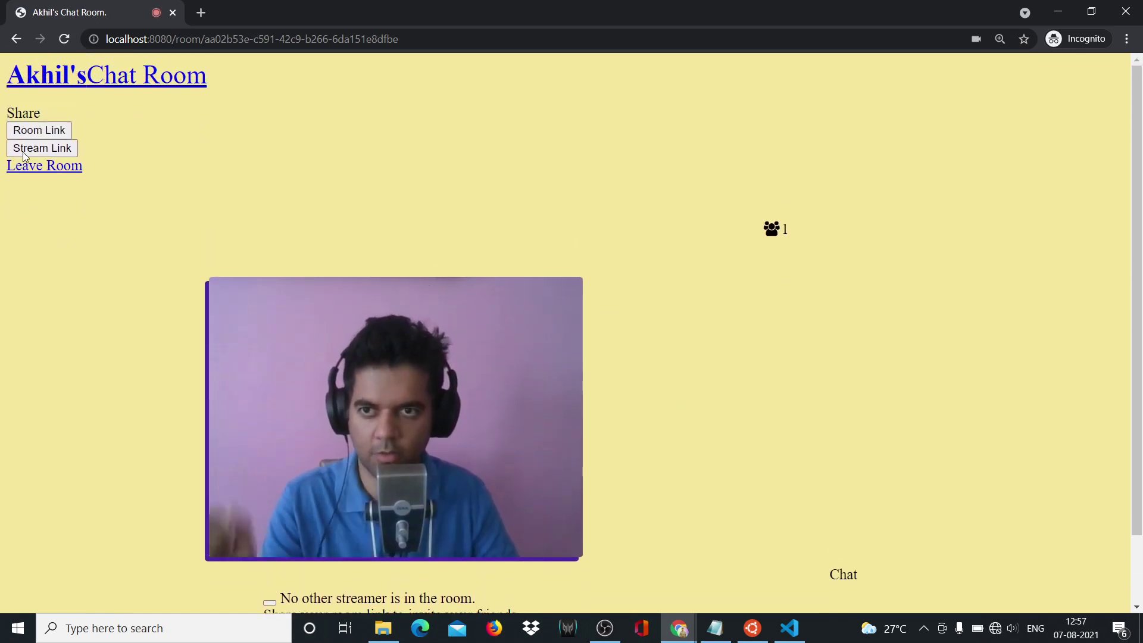
{"action": "scroll", "coordinate": [507, 440], "scroll_direction": "down", "scroll_amount": 1}
{"action": "mouse_move", "coordinate": [292, 519]}
{"action": "left_mouse_down"}
{"action": "mouse_move", "coordinate": [549, 528]}
{"action": "mouse_move", "coordinate": [301, 520]}
{"action": "left_mouse_up"}
{"action": "left_click", "coordinate": [302, 520]}
{"action": "scroll", "coordinate": [178, 357], "scroll_direction": "up", "scroll_amount": 1}
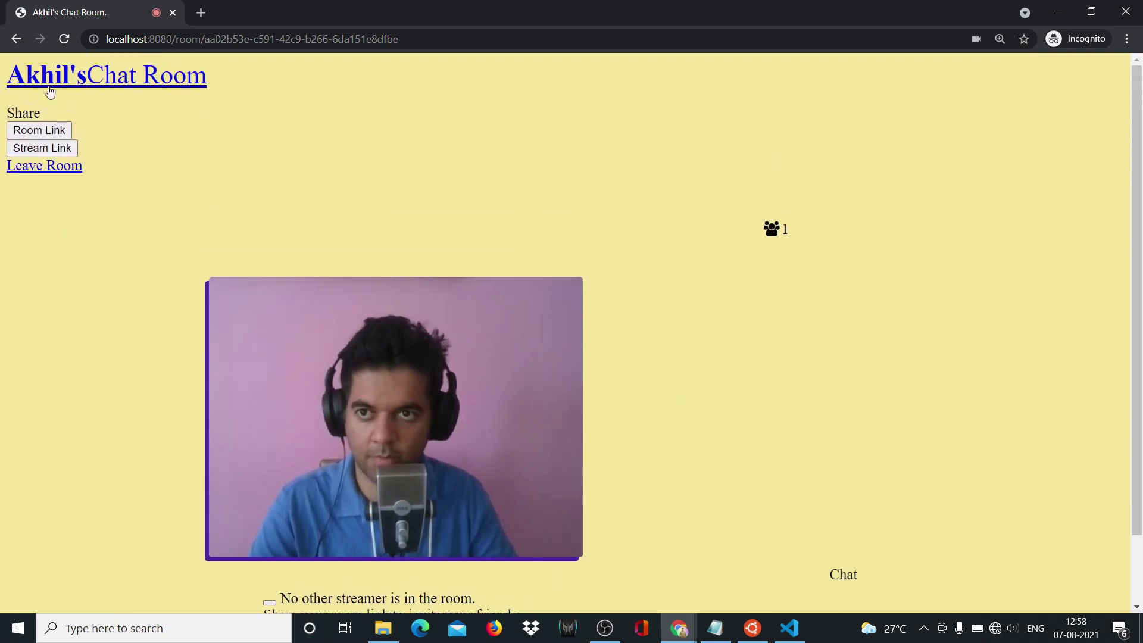
Step: Copy the room link and load it in a new browser tab to join the room again
{"action": "left_click", "coordinate": [60, 132]}
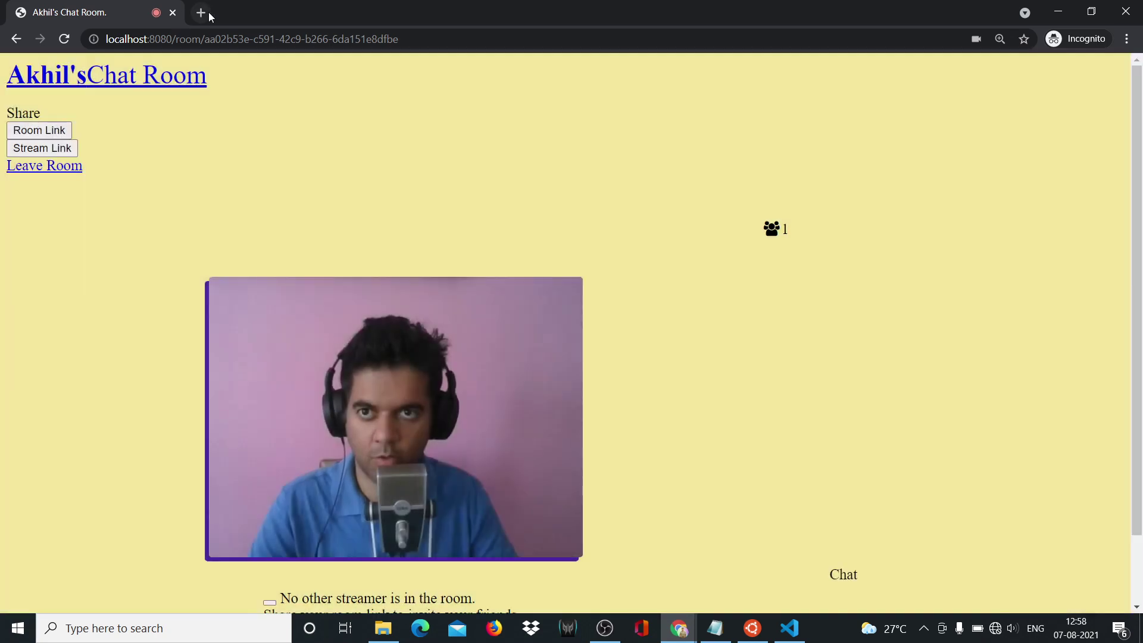
{"action": "left_click", "coordinate": [201, 13]}
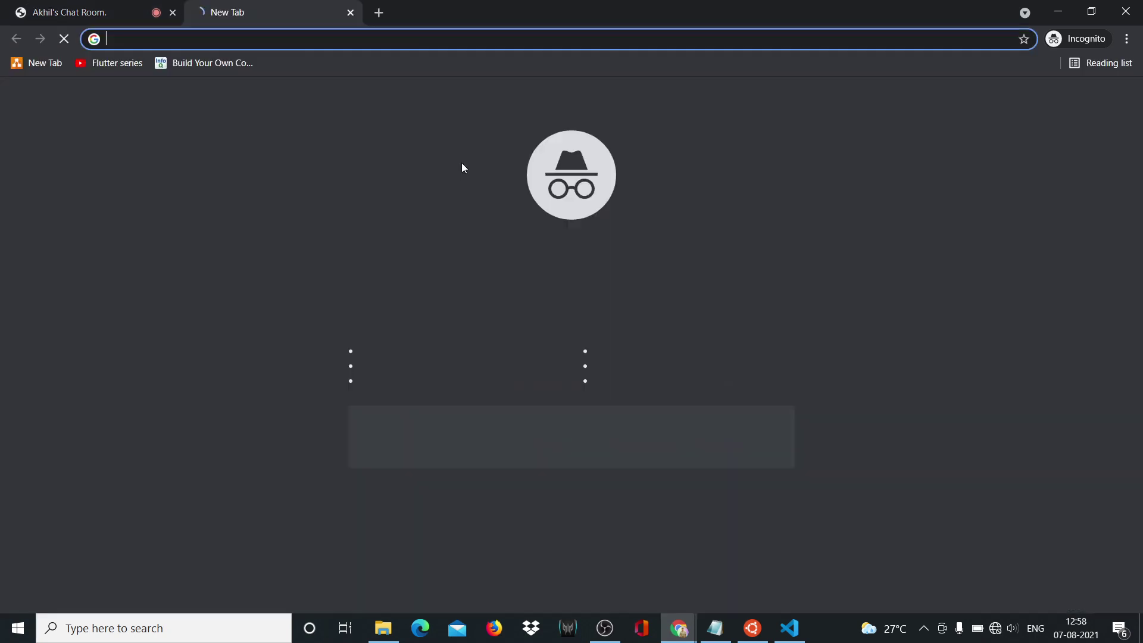
{"action": "key", "text": "ctrl+v"}
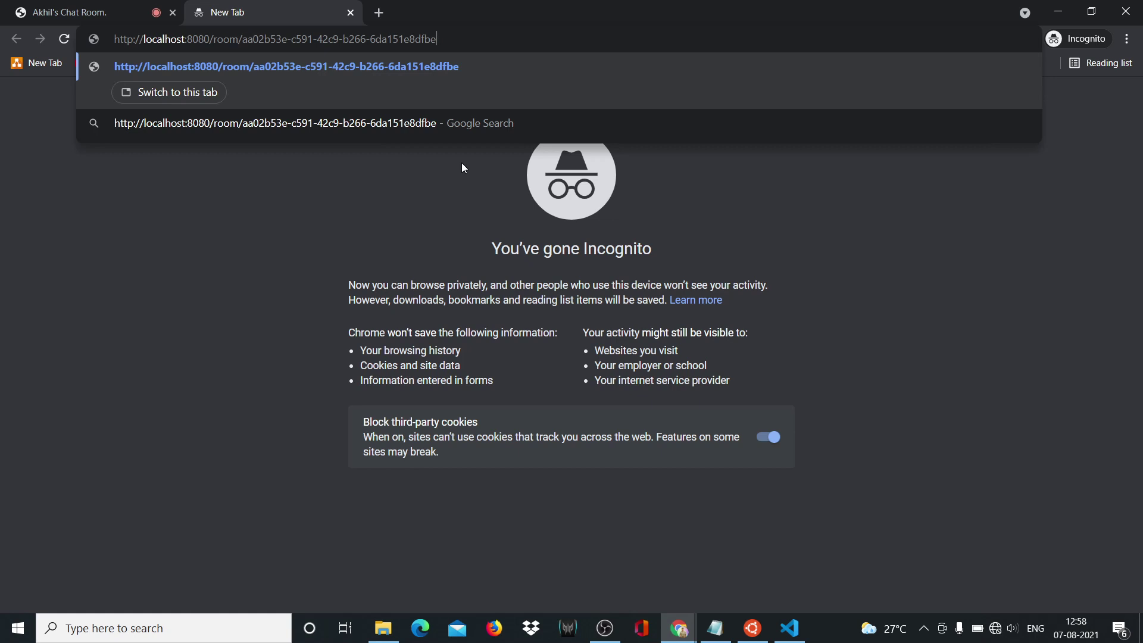
{"action": "key", "text": "Return"}
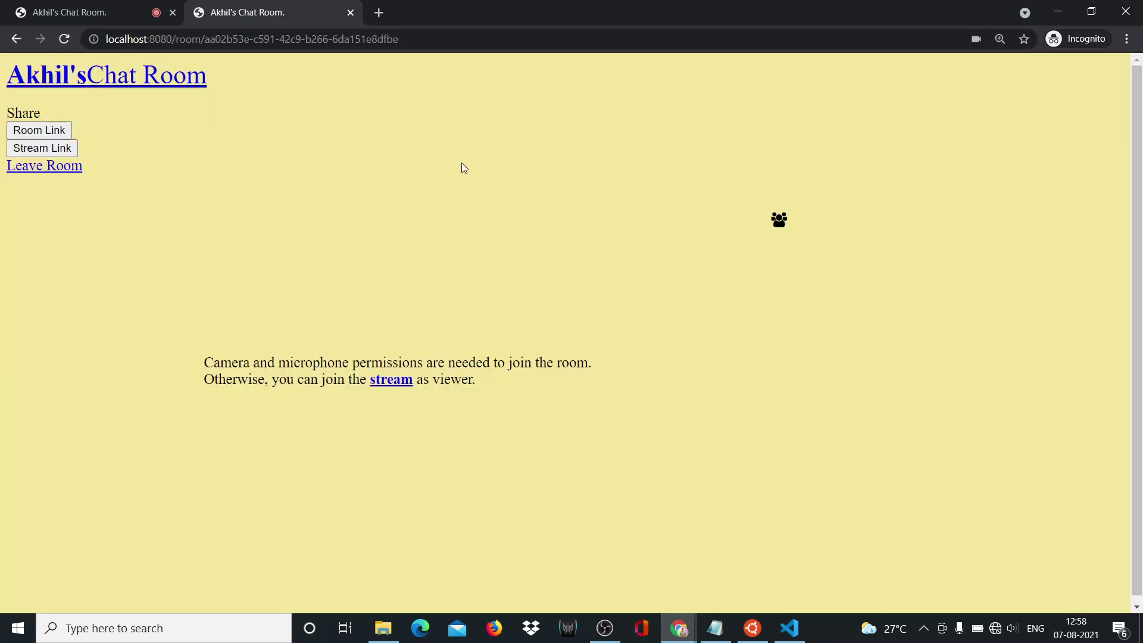
{"action": "scroll", "coordinate": [688, 323], "scroll_direction": "down", "scroll_amount": 4}
{"action": "scroll", "coordinate": [454, 434], "scroll_direction": "up", "scroll_amount": 2}
{"action": "scroll", "coordinate": [450, 504], "scroll_direction": "down", "scroll_amount": 2}
{"action": "scroll", "coordinate": [359, 459], "scroll_direction": "up", "scroll_amount": 4}
{"action": "scroll", "coordinate": [423, 331], "scroll_direction": "down", "scroll_amount": 3}
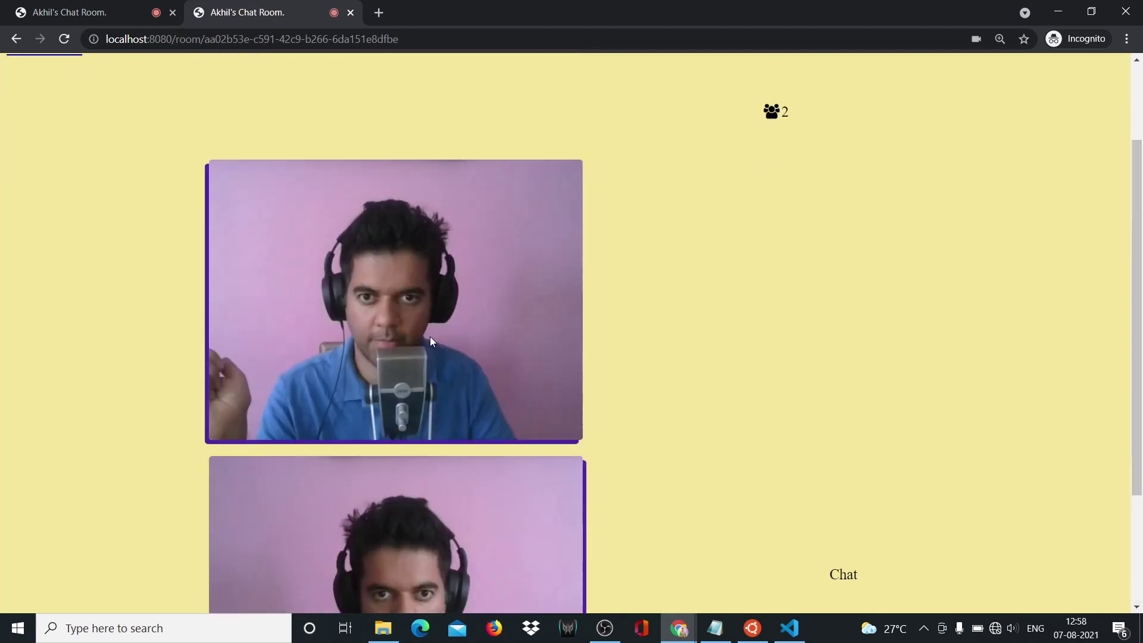
Step: Close the second chat room tab and return to the original room
{"action": "left_click", "coordinate": [351, 13]}
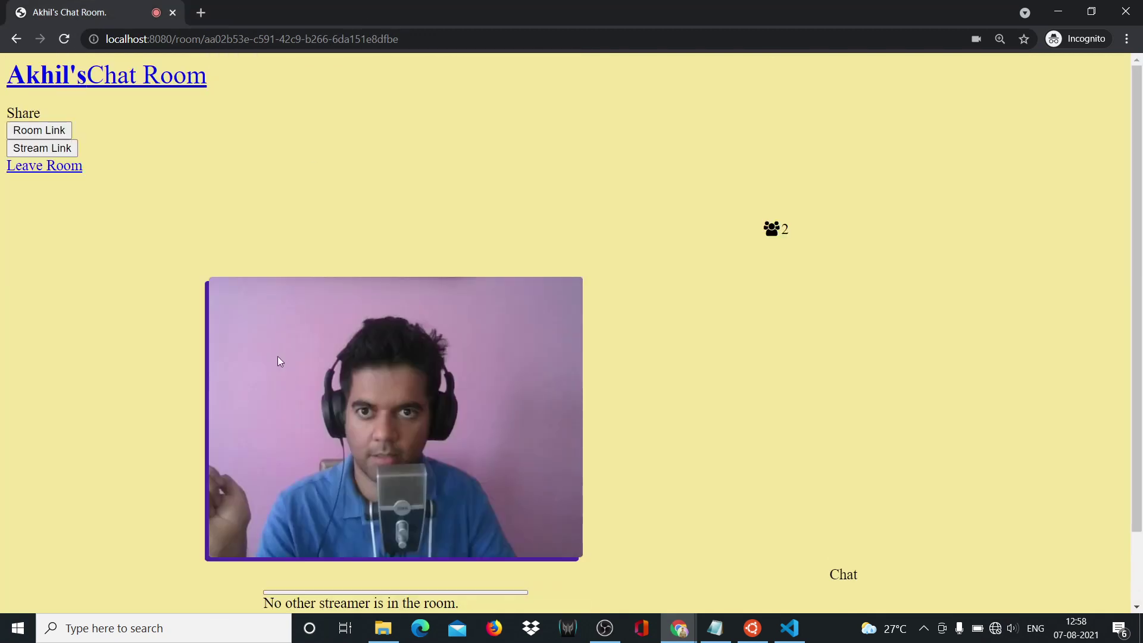
{"action": "scroll", "coordinate": [613, 414], "scroll_direction": "down", "scroll_amount": 1}
{"action": "scroll", "coordinate": [619, 416], "scroll_direction": "up", "scroll_amount": 2}
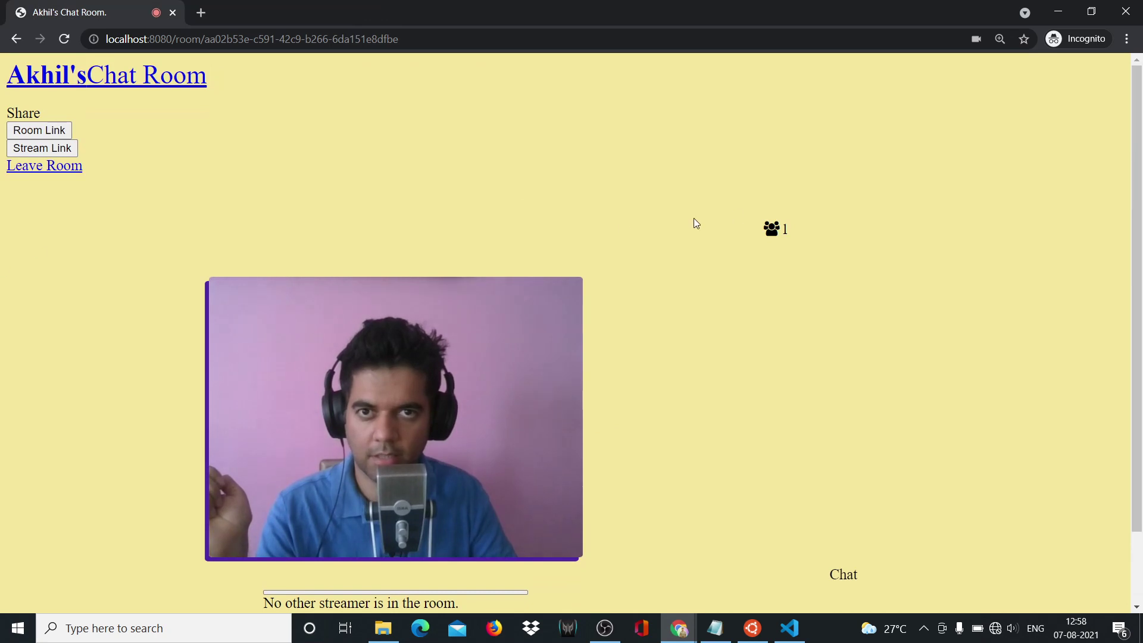
{"action": "scroll", "coordinate": [634, 256], "scroll_direction": "down", "scroll_amount": 2}
Step: Send four test chat messages: 'dfgdgdfgfdg', 'dfgdfgf', 'dfgdfgdfg' and 'sdfsasfs'
{"action": "left_click", "coordinate": [900, 589]}
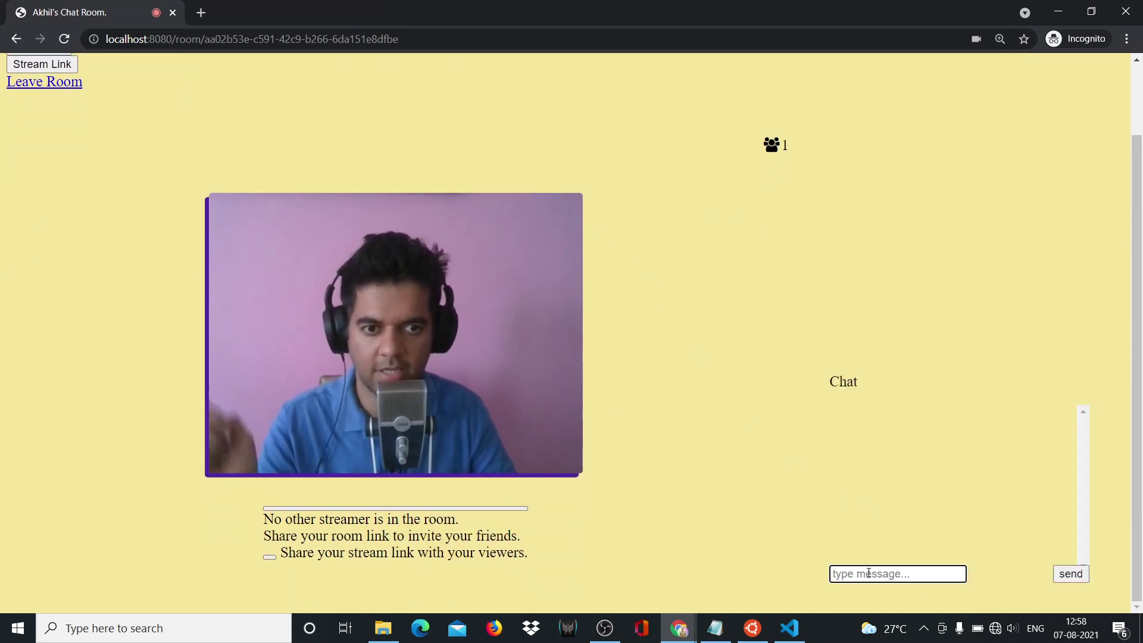
{"action": "left_click", "coordinate": [868, 573]}
{"action": "type", "text": "dfgdgdfgfdg"}
{"action": "key", "text": "Return"}
{"action": "type", "text": "dfgdfgf"}
{"action": "key", "text": "Return"}
{"action": "type", "text": "dfgdfgdfg"}
{"action": "key", "text": "Return"}
{"action": "type", "text": "sdfsasfs"}
{"action": "key", "text": "Return"}
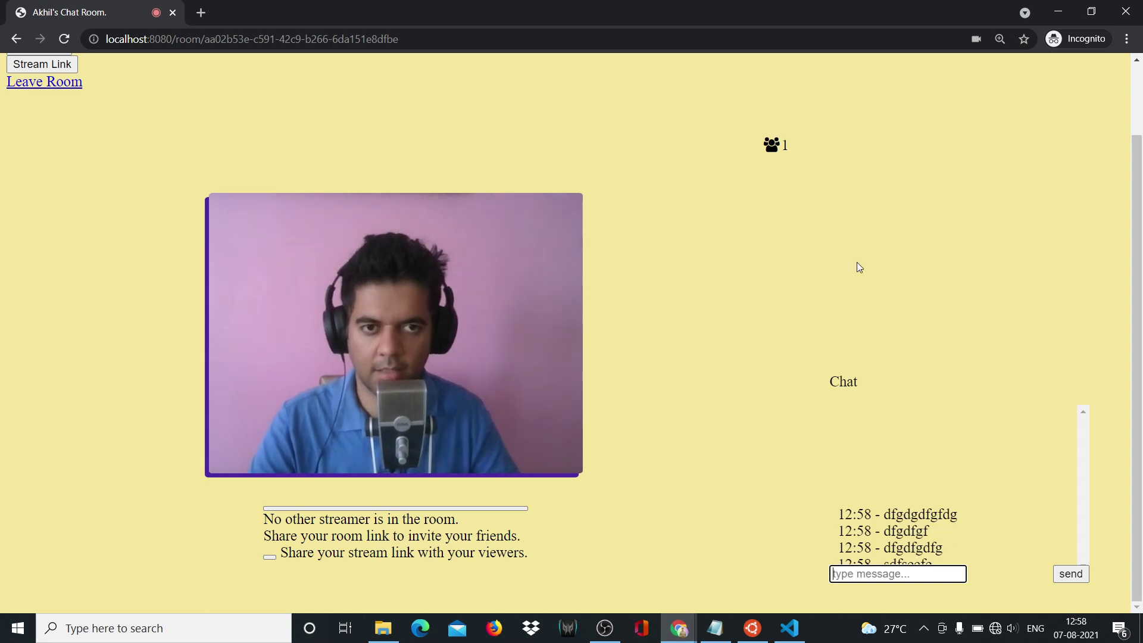
{"action": "left_click", "coordinate": [827, 279]}
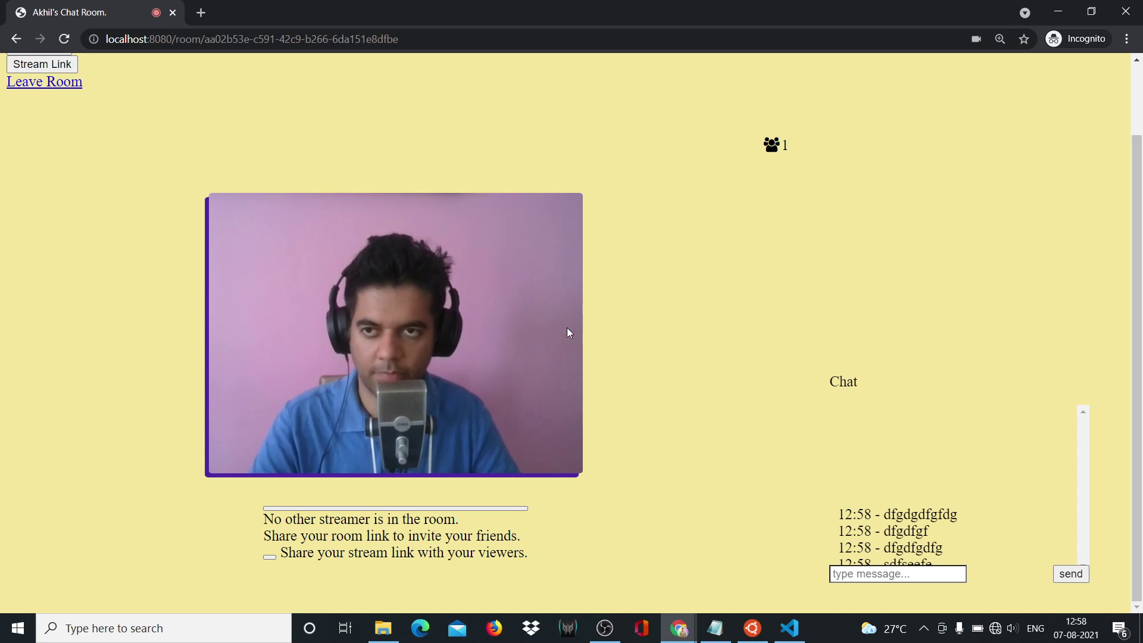
Step: Leave the room and return to the home page
{"action": "scroll", "coordinate": [528, 298], "scroll_direction": "up", "scroll_amount": 2}
{"action": "scroll", "coordinate": [536, 322], "scroll_direction": "down", "scroll_amount": 1}
{"action": "scroll", "coordinate": [535, 348], "scroll_direction": "up", "scroll_amount": 1}
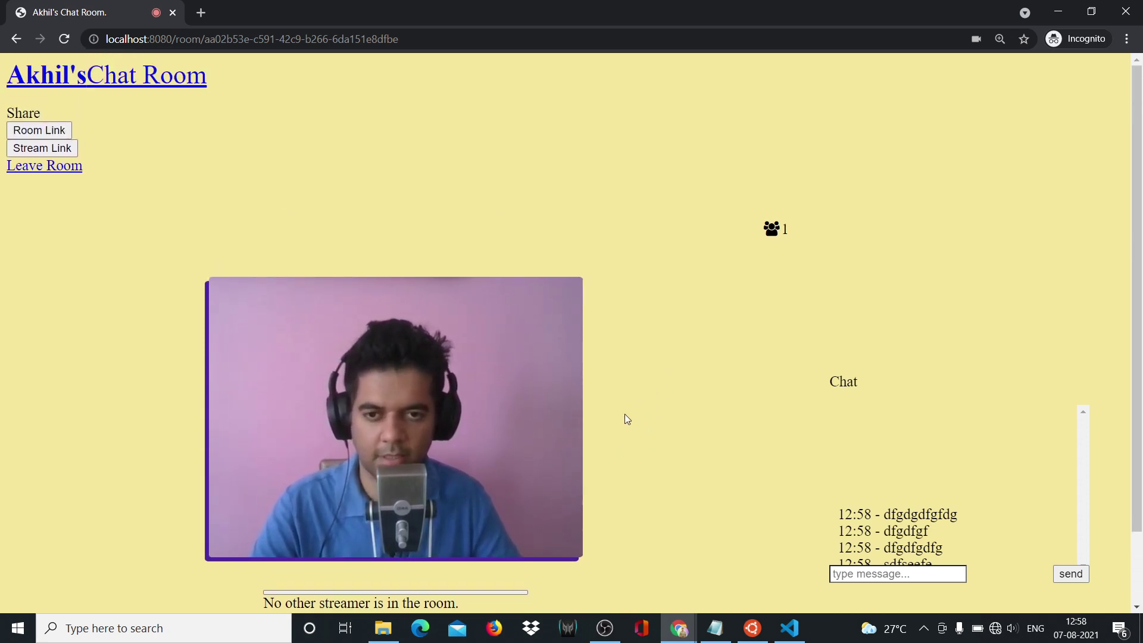
{"action": "scroll", "coordinate": [624, 416], "scroll_direction": "down", "scroll_amount": 1}
{"action": "scroll", "coordinate": [623, 421], "scroll_direction": "up", "scroll_amount": 1}
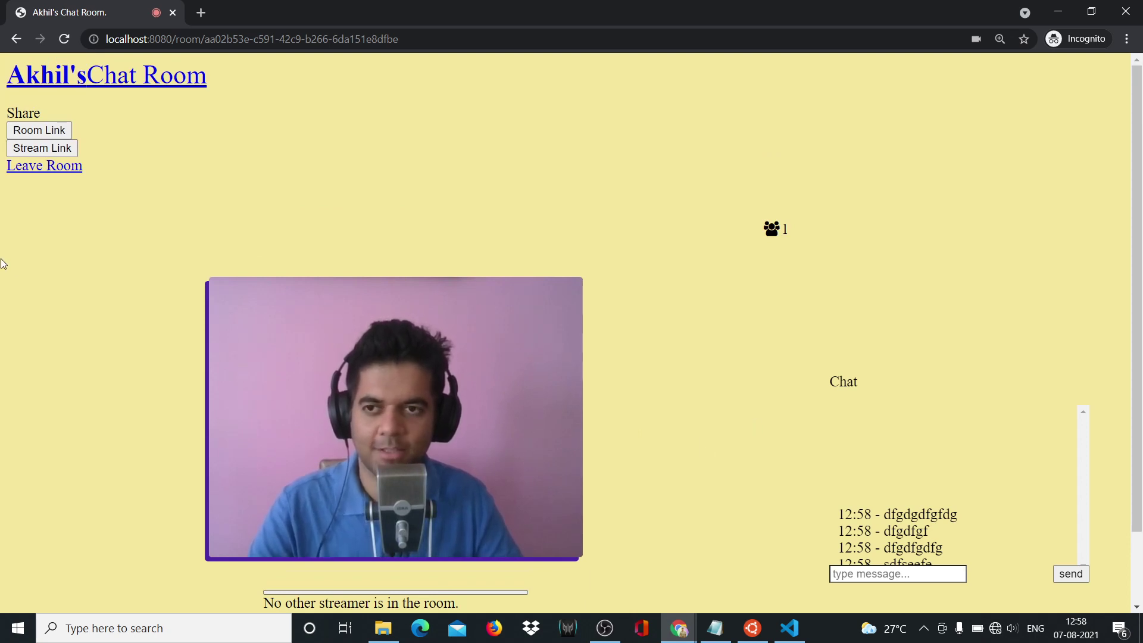
{"action": "left_click", "coordinate": [37, 170]}
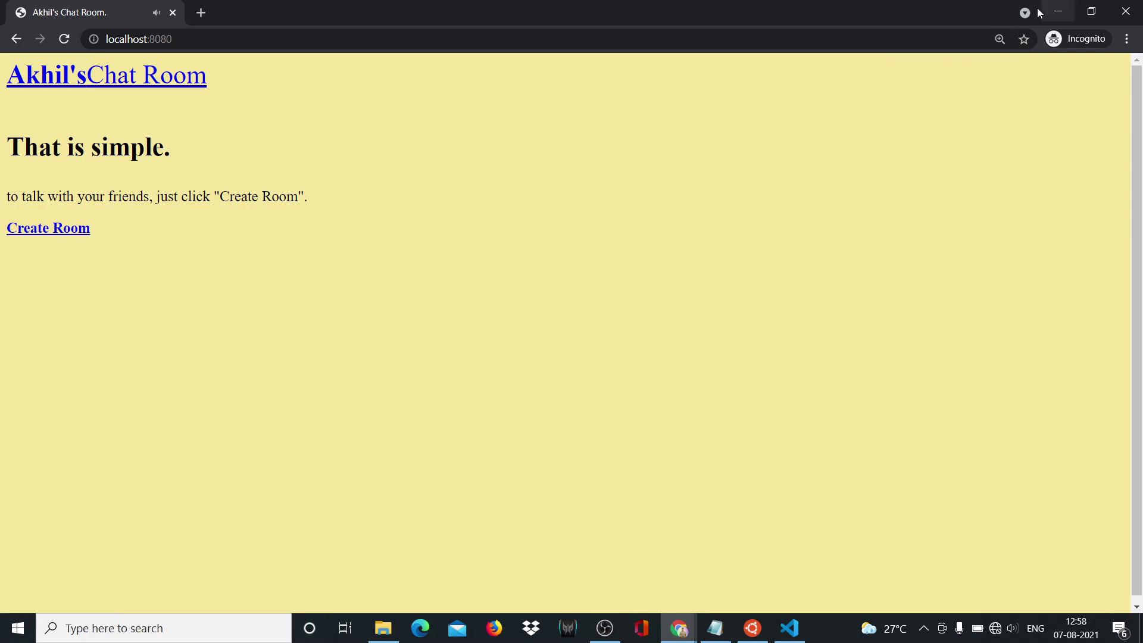
Step: Minimize the chat room browser and dismiss the Videos folder to reveal the diagrams.net diagram
{"action": "left_click", "coordinate": [1059, 12]}
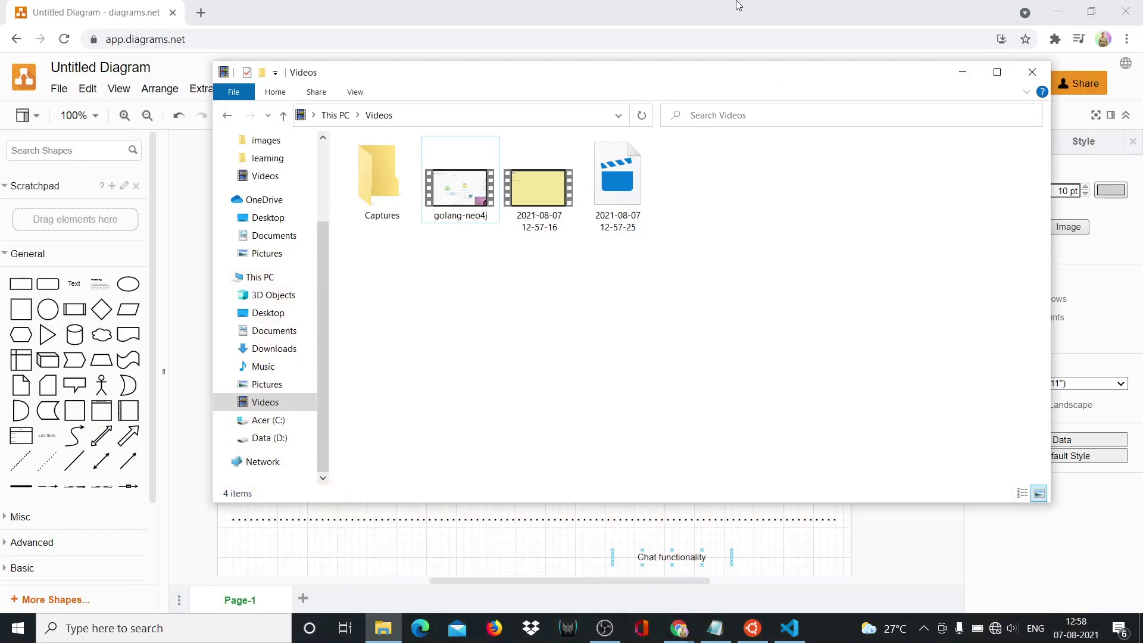
{"action": "left_click", "coordinate": [741, 8]}
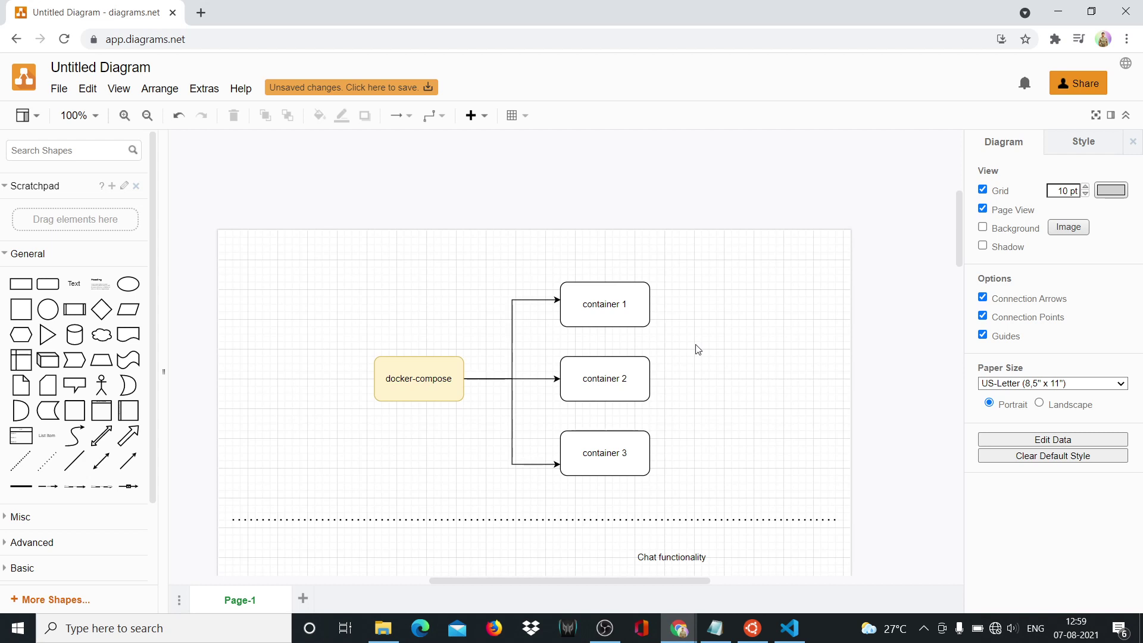
{"action": "scroll", "coordinate": [795, 361], "scroll_direction": "down", "scroll_amount": 2}
{"action": "scroll", "coordinate": [709, 374], "scroll_direction": "up", "scroll_amount": 2}
{"action": "left_click", "coordinate": [380, 374]}
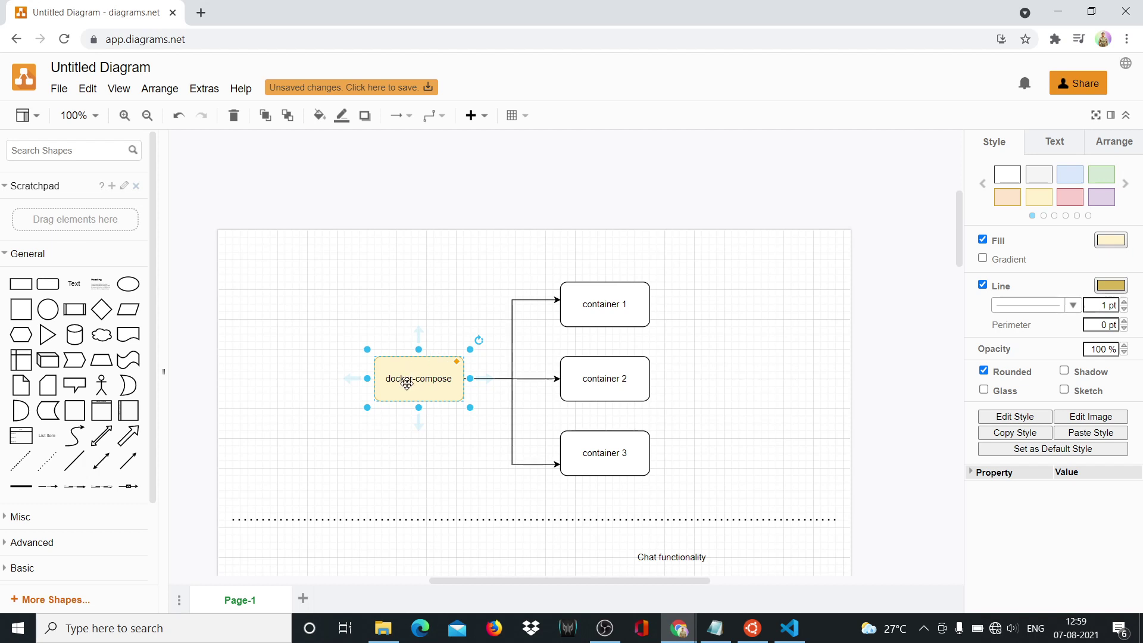
{"action": "left_click", "coordinate": [586, 316]}
{"action": "left_click", "coordinate": [599, 372]}
{"action": "left_click", "coordinate": [600, 464]}
{"action": "left_click", "coordinate": [742, 369]}
{"action": "scroll", "coordinate": [738, 388], "scroll_direction": "down", "scroll_amount": 4}
{"action": "scroll", "coordinate": [733, 381], "scroll_direction": "up", "scroll_amount": 4}
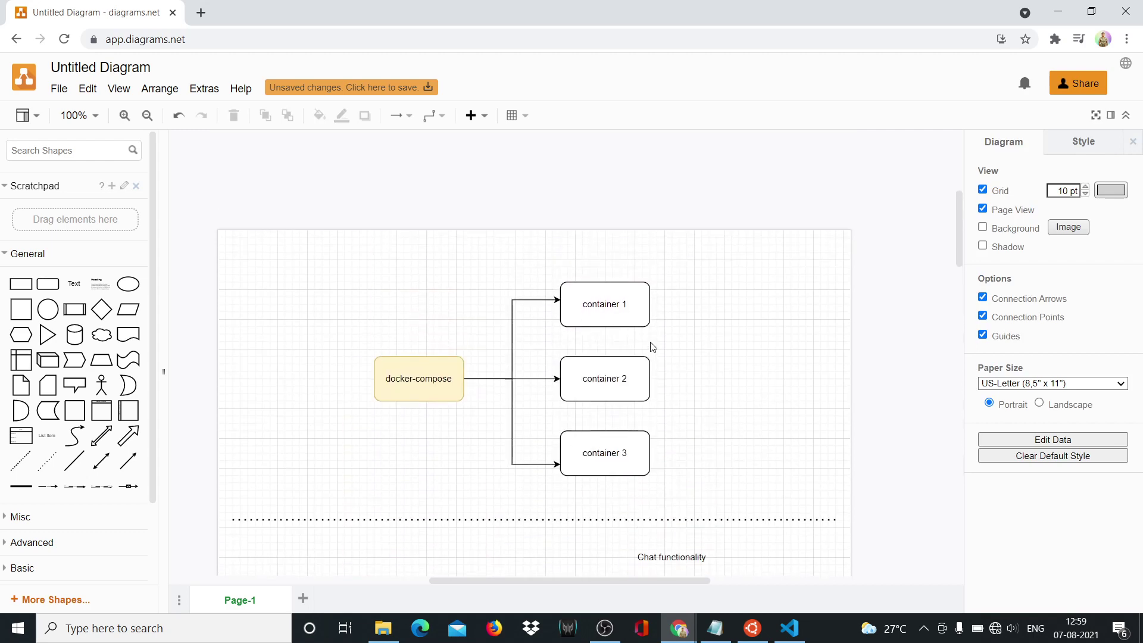
{"action": "left_click", "coordinate": [404, 378]}
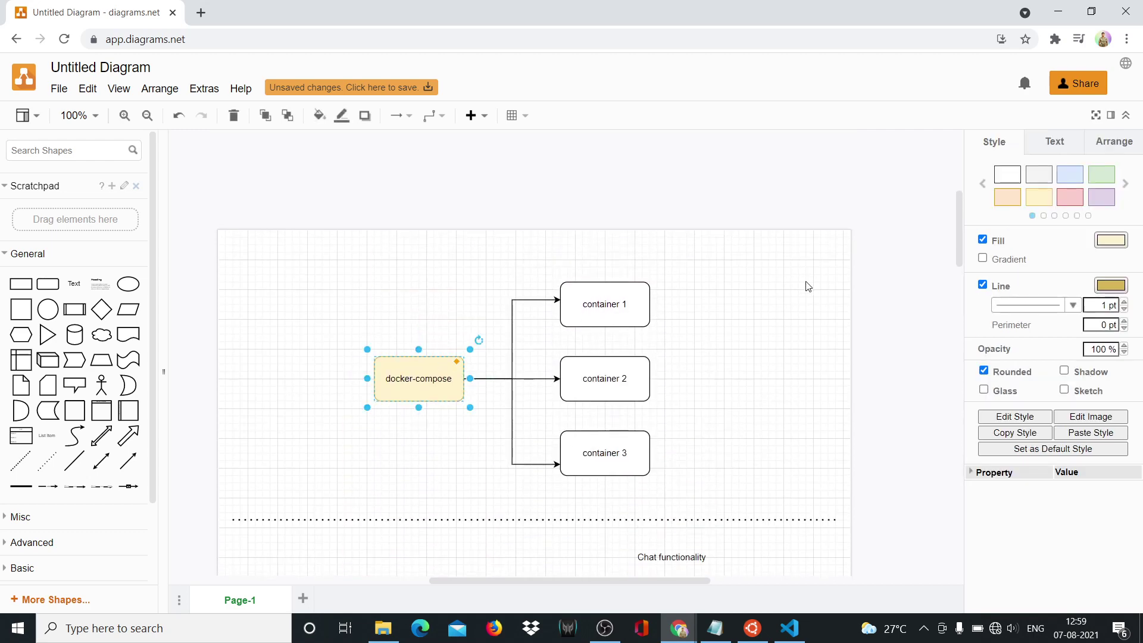
{"action": "scroll", "coordinate": [809, 298], "scroll_direction": "down", "scroll_amount": 6}
{"action": "scroll", "coordinate": [810, 302], "scroll_direction": "down", "scroll_amount": 1}
{"action": "left_click", "coordinate": [541, 291]}
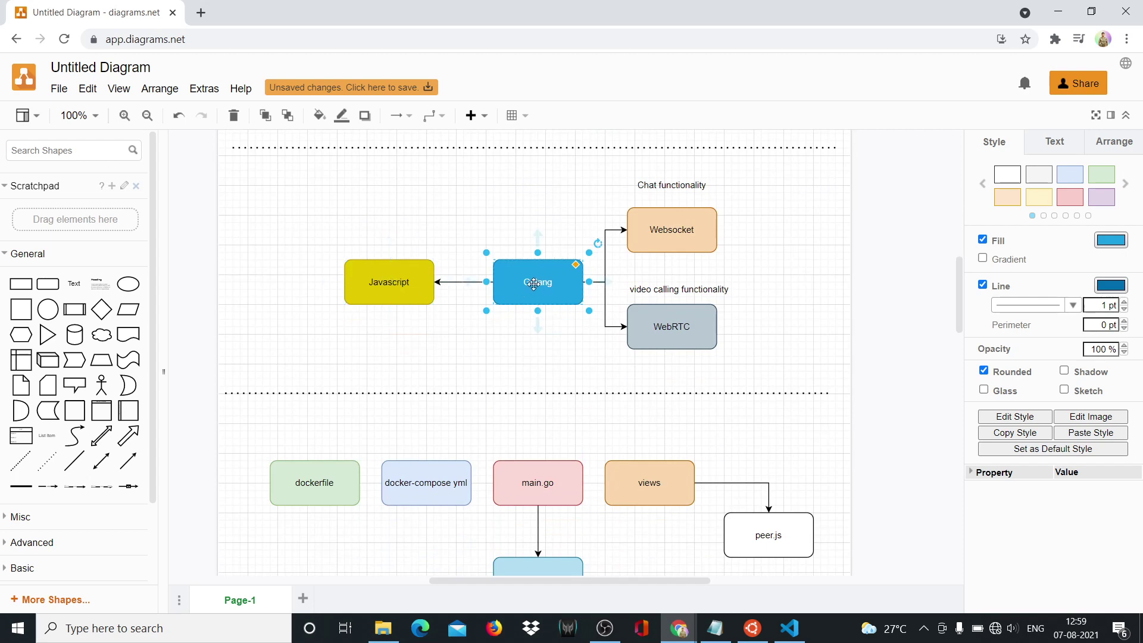
{"action": "left_click", "coordinate": [386, 291], "text": "shift"}
{"action": "left_click", "coordinate": [386, 291]}
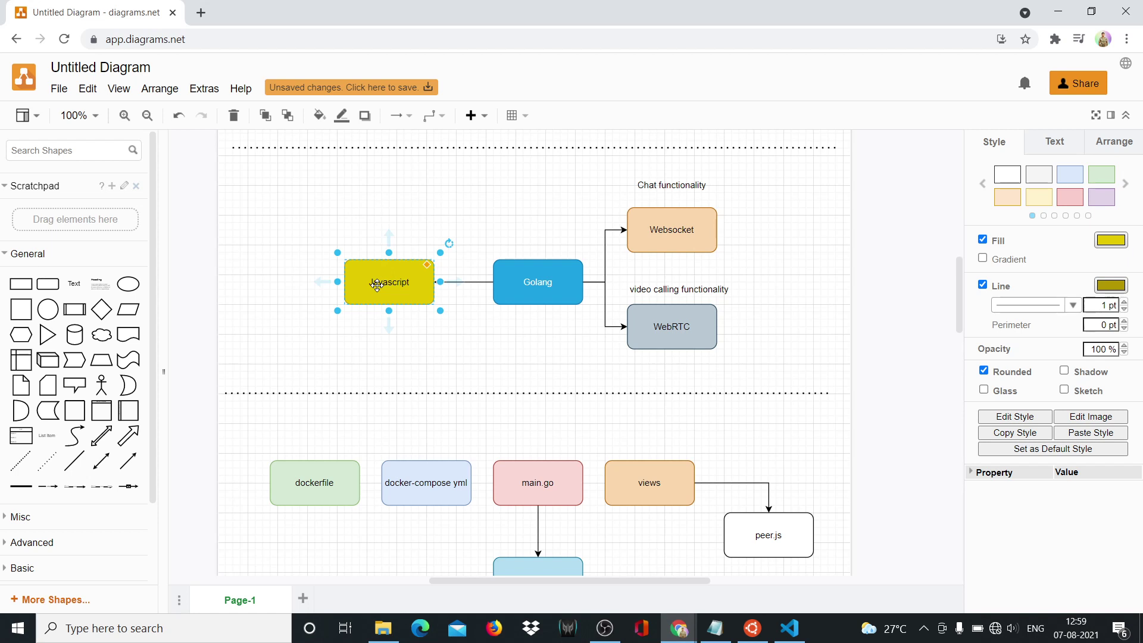
{"action": "left_click", "coordinate": [680, 232]}
{"action": "left_click", "coordinate": [678, 334]}
{"action": "left_click", "coordinate": [669, 233]}
{"action": "left_click", "coordinate": [694, 315]}
{"action": "left_click", "coordinate": [677, 226]}
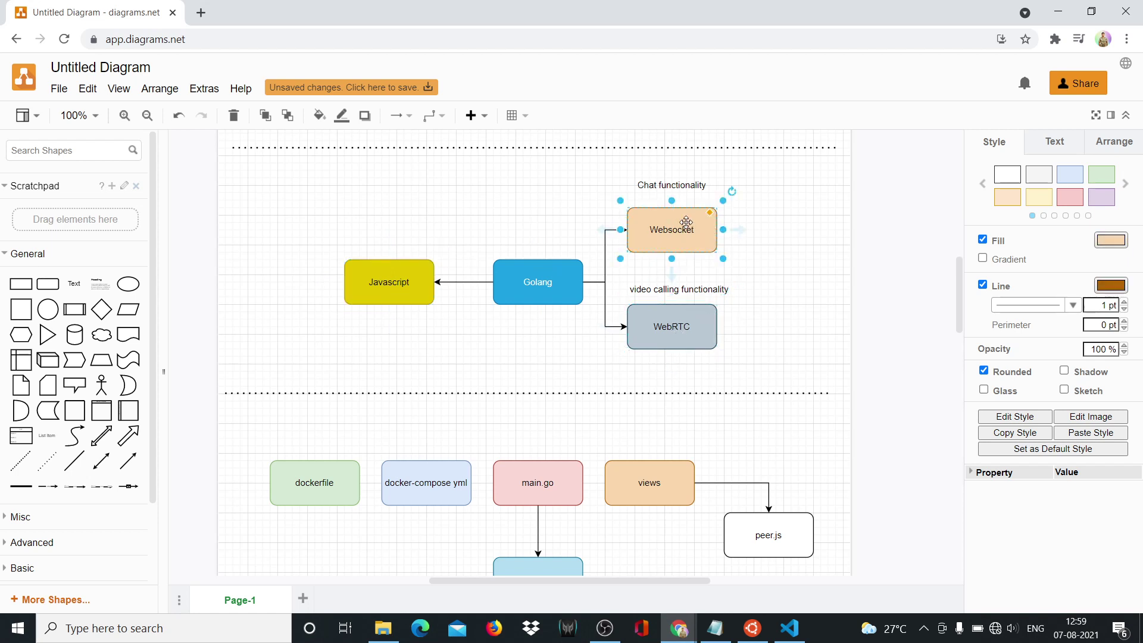
{"action": "left_click", "coordinate": [673, 185]}
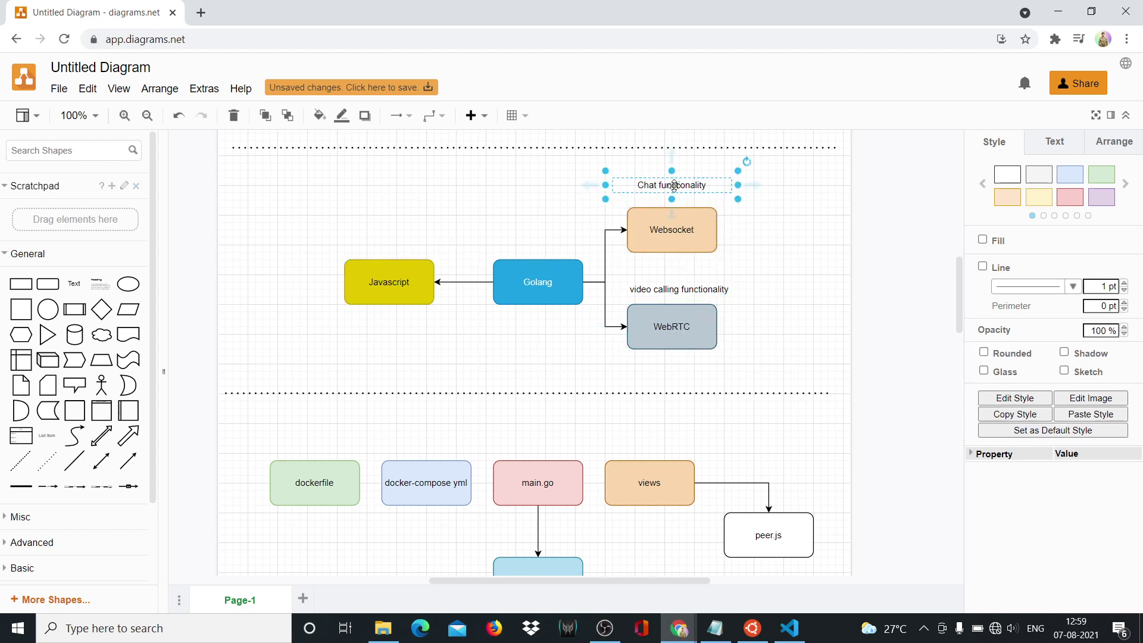
{"action": "left_click", "coordinate": [687, 324]}
{"action": "left_click", "coordinate": [793, 289]}
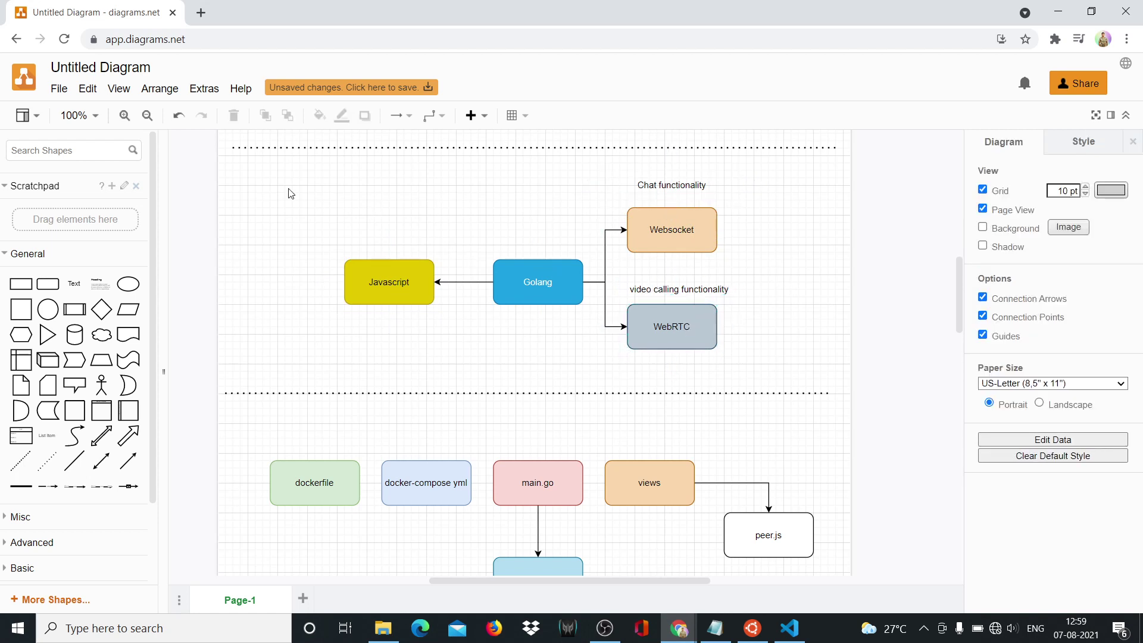
{"action": "left_click_drag", "start_coordinate": [287, 191], "coordinate": [678, 331]}
{"action": "left_click", "coordinate": [523, 293]}
{"action": "left_click", "coordinate": [507, 346]}
{"action": "scroll", "coordinate": [505, 351], "scroll_direction": "down", "scroll_amount": 5}
{"action": "scroll", "coordinate": [468, 346], "scroll_direction": "up", "scroll_amount": 1}
{"action": "scroll", "coordinate": [468, 346], "scroll_direction": "down", "scroll_amount": 2}
{"action": "left_click_drag", "start_coordinate": [193, 137], "coordinate": [840, 562]}
{"action": "left_click", "coordinate": [786, 534]}
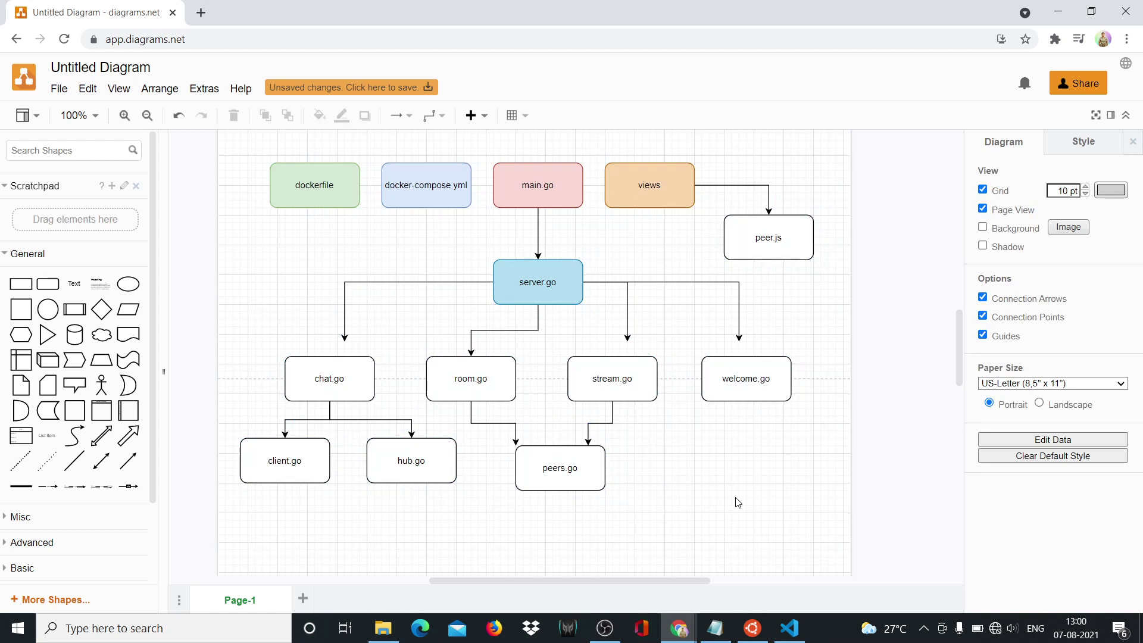
{"action": "left_click", "coordinate": [567, 200]}
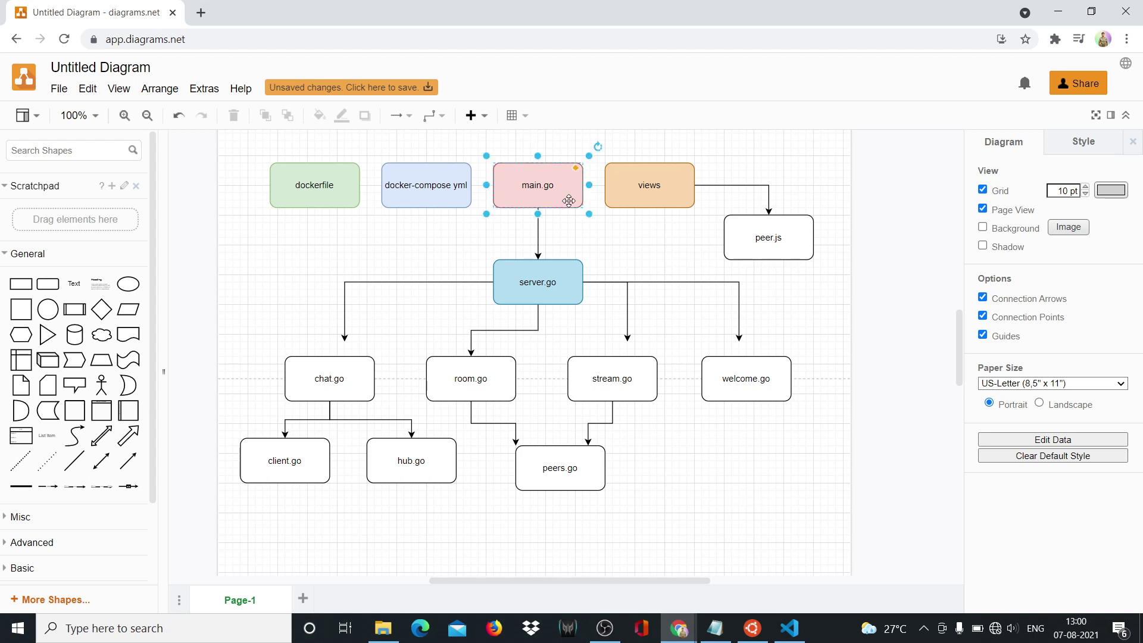
{"action": "left_click", "coordinate": [533, 276]}
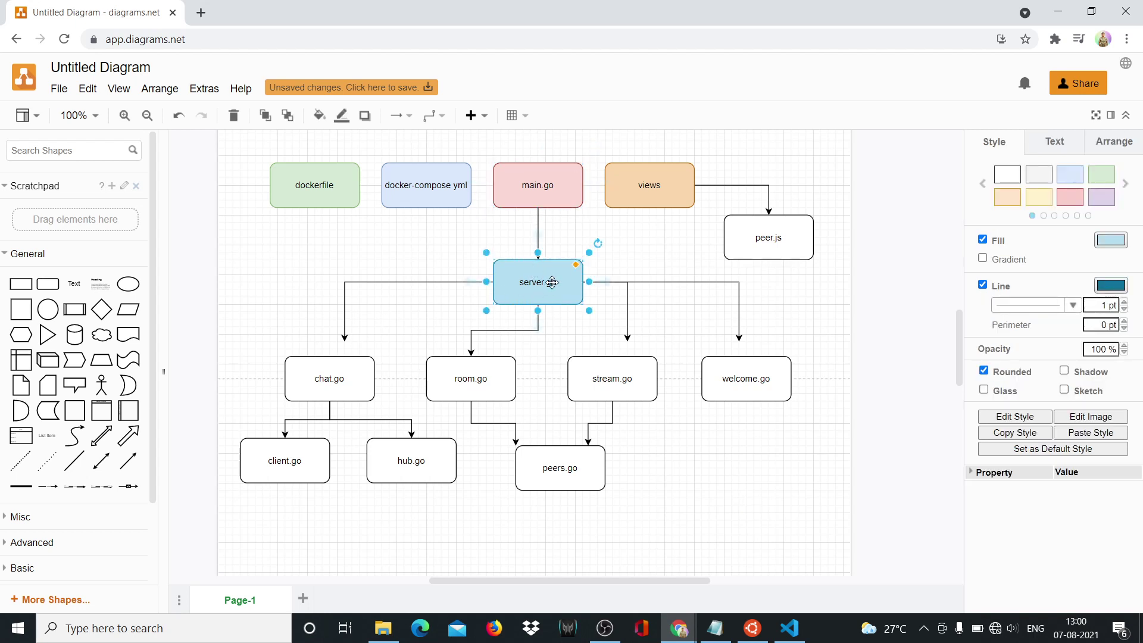
{"action": "left_click", "coordinate": [321, 394]}
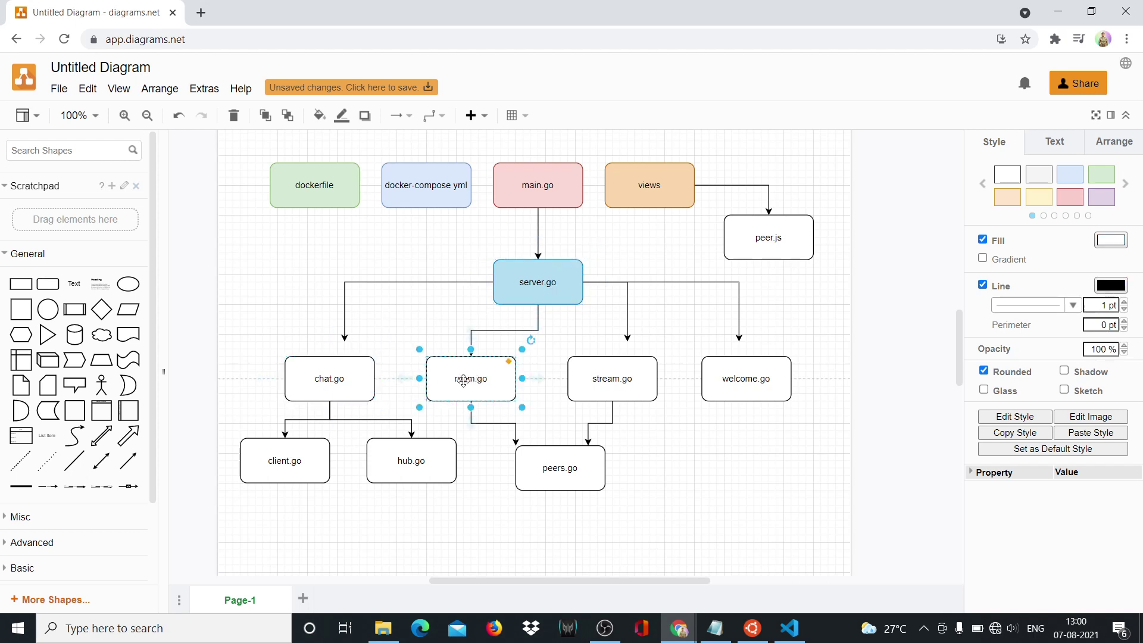
{"action": "left_click", "coordinate": [612, 378]}
{"action": "left_click", "coordinate": [805, 384]}
{"action": "left_click", "coordinate": [770, 378]}
{"action": "left_click", "coordinate": [609, 376]}
{"action": "left_click", "coordinate": [484, 377]}
{"action": "left_click", "coordinate": [296, 374]}
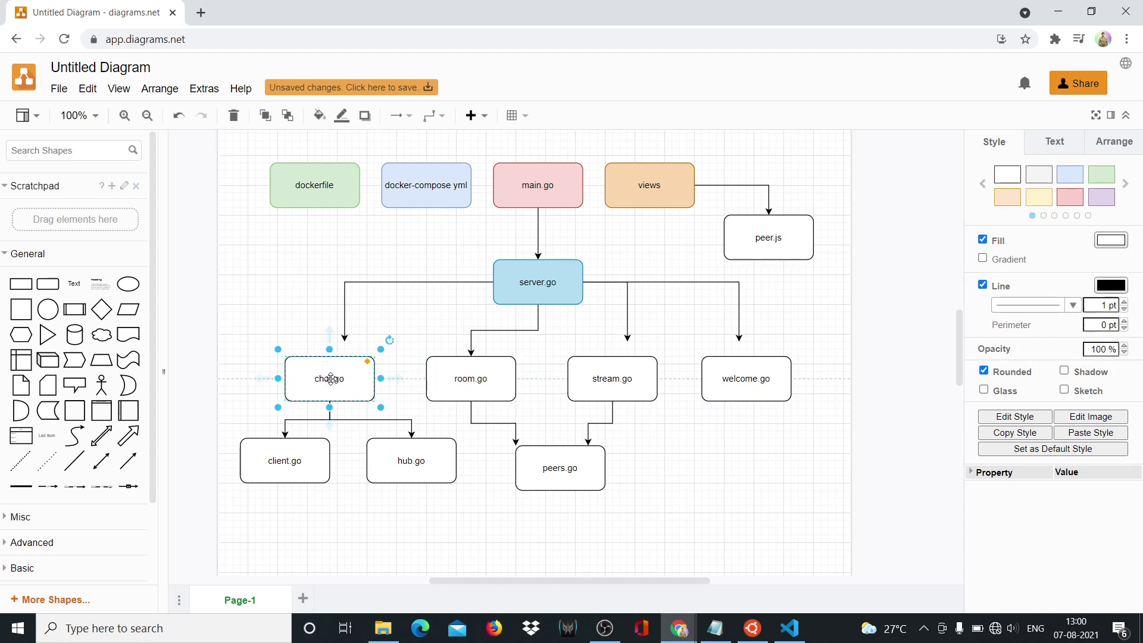
{"action": "left_click", "coordinate": [474, 376]}
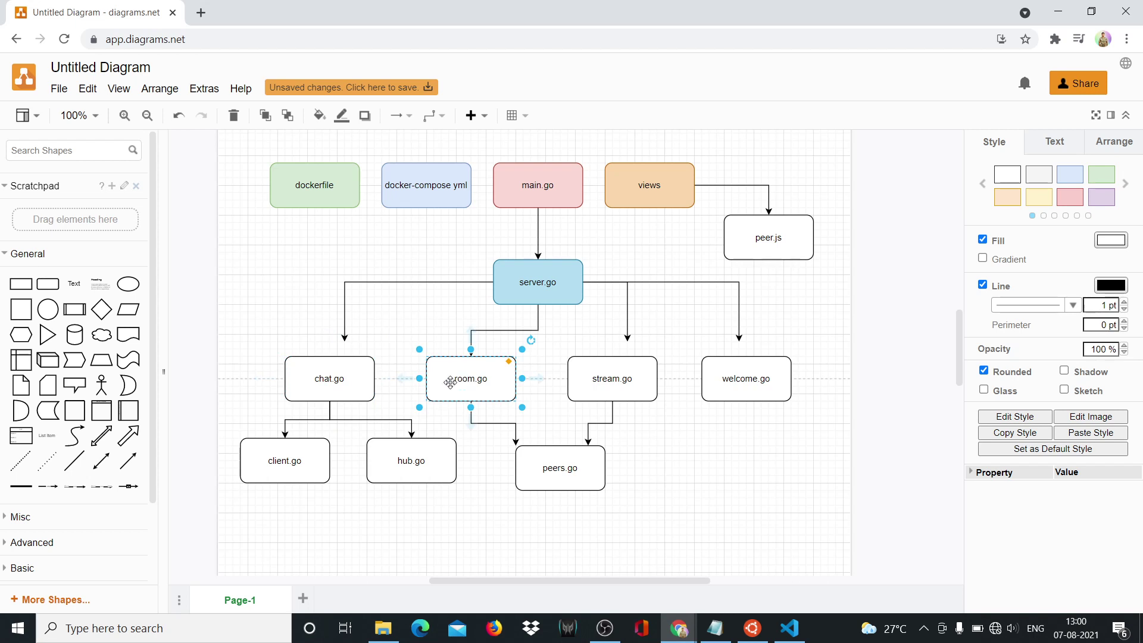
{"action": "left_click", "coordinate": [609, 382]}
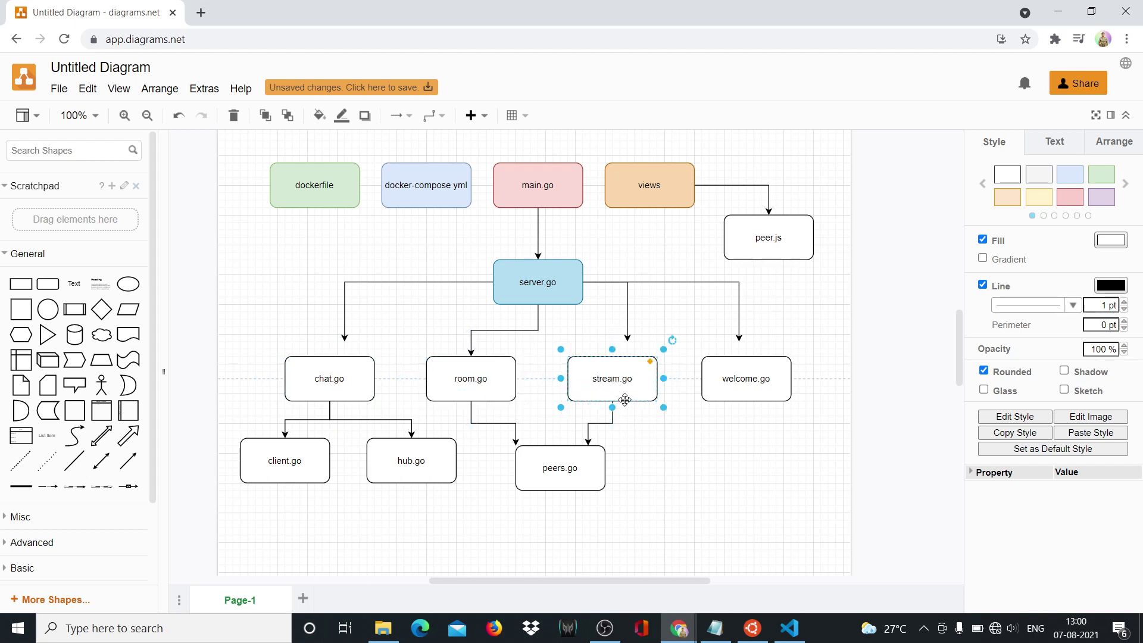
{"action": "left_click", "coordinate": [731, 390]}
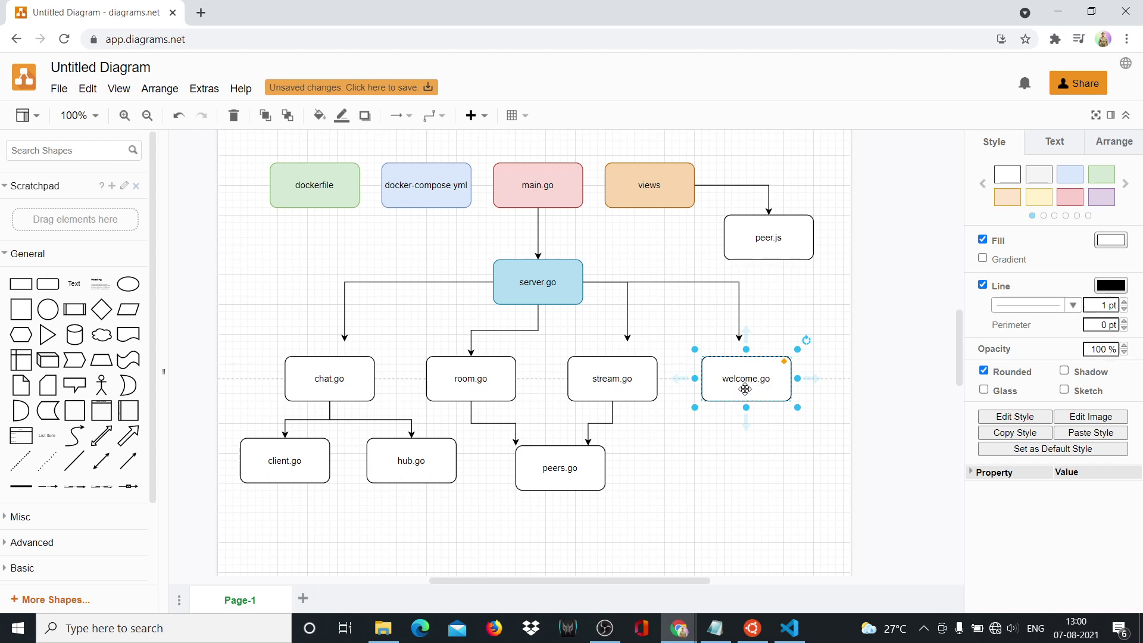
{"action": "left_click", "coordinate": [270, 462]}
{"action": "left_click", "coordinate": [315, 391]}
{"action": "left_click", "coordinate": [285, 462]}
{"action": "left_click", "coordinate": [381, 457]}
{"action": "left_click", "coordinate": [295, 470]}
{"action": "left_click", "coordinate": [323, 388]}
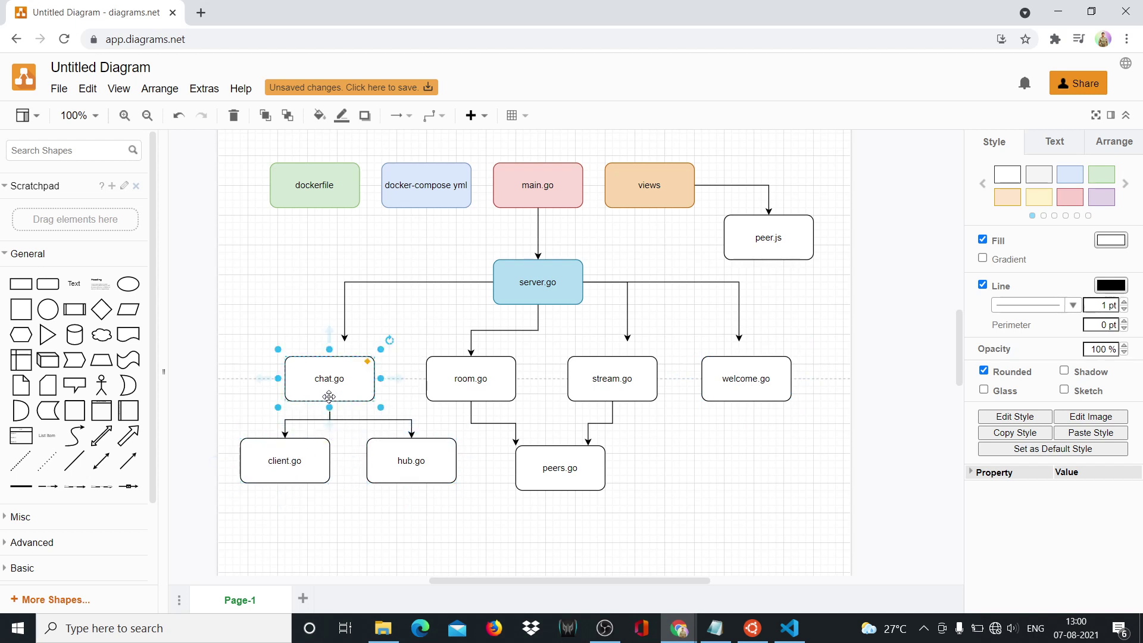
{"action": "left_click", "coordinate": [284, 476]}
{"action": "left_click", "coordinate": [418, 471]}
{"action": "left_click", "coordinate": [573, 481]}
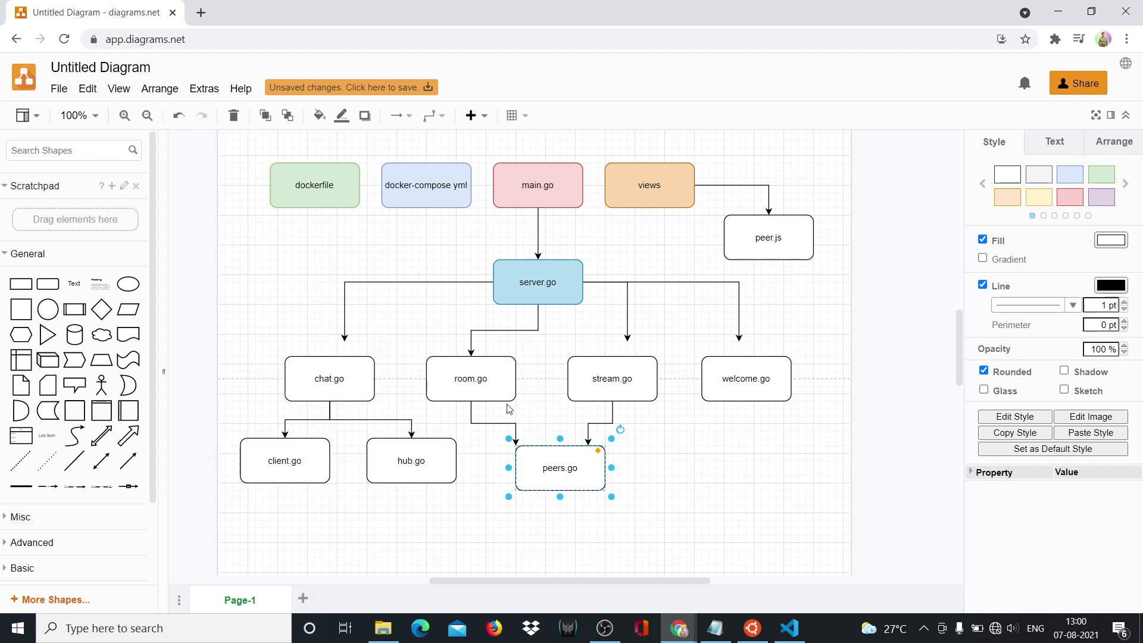
{"action": "left_click", "coordinate": [477, 391]}
{"action": "left_click", "coordinate": [526, 473]}
{"action": "left_click", "coordinate": [454, 388]}
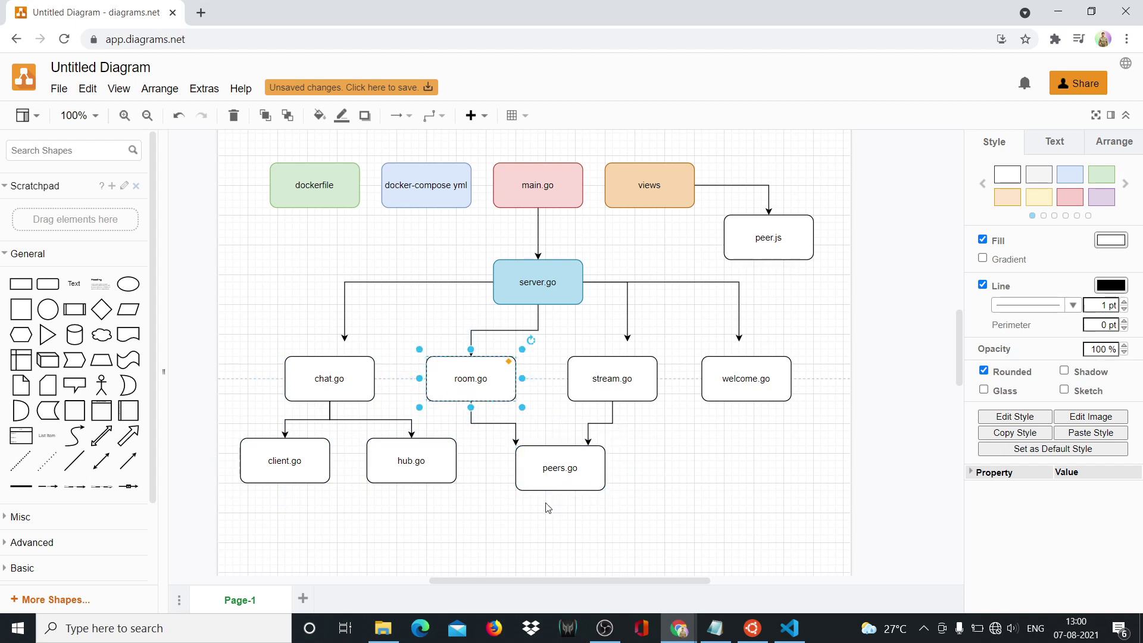
{"action": "left_click", "coordinate": [551, 454]}
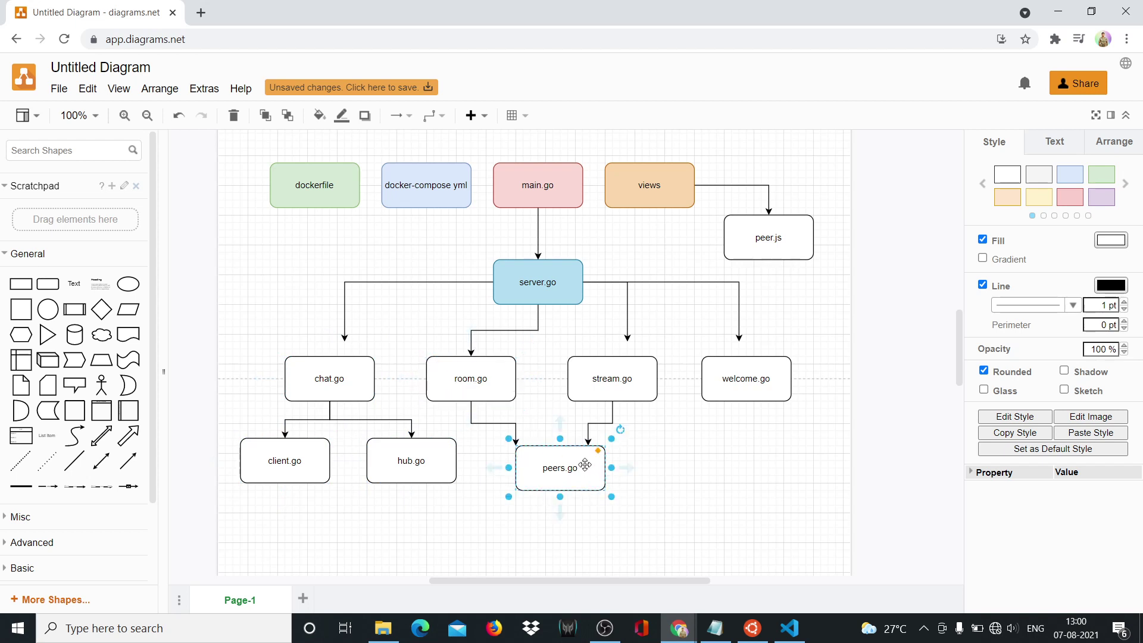
{"action": "left_click", "coordinate": [482, 385]}
{"action": "left_click", "coordinate": [622, 382]}
{"action": "left_click", "coordinate": [660, 469]}
{"action": "scroll", "coordinate": [661, 468], "scroll_direction": "up", "scroll_amount": 3}
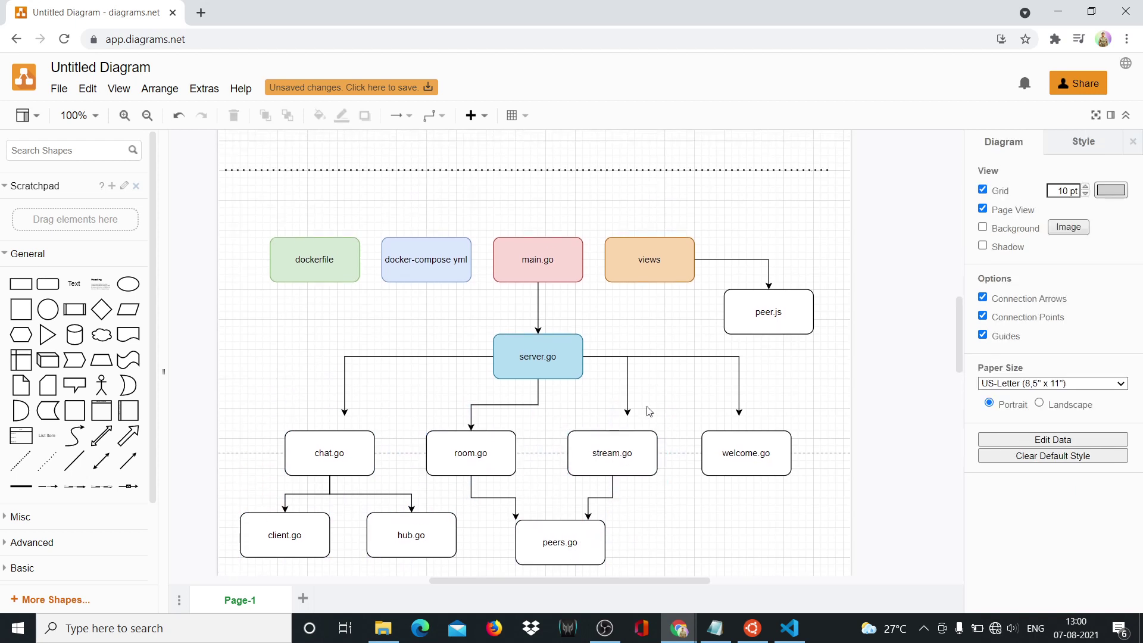
{"action": "left_click", "coordinate": [404, 266]}
{"action": "left_click", "coordinate": [529, 268]}
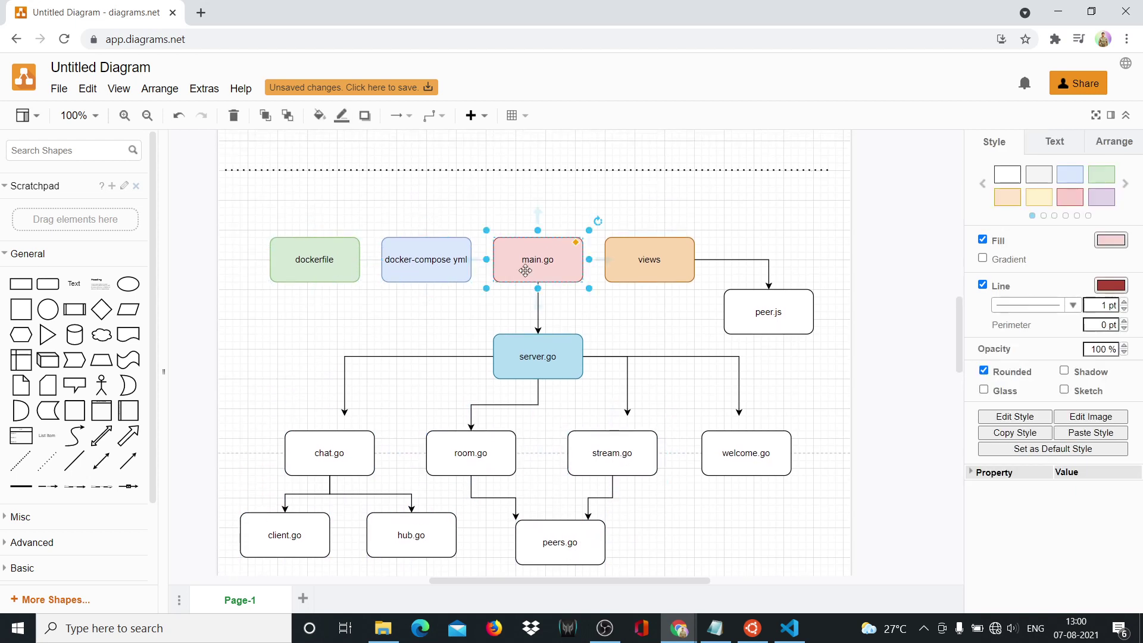
{"action": "left_click", "coordinate": [387, 268]}
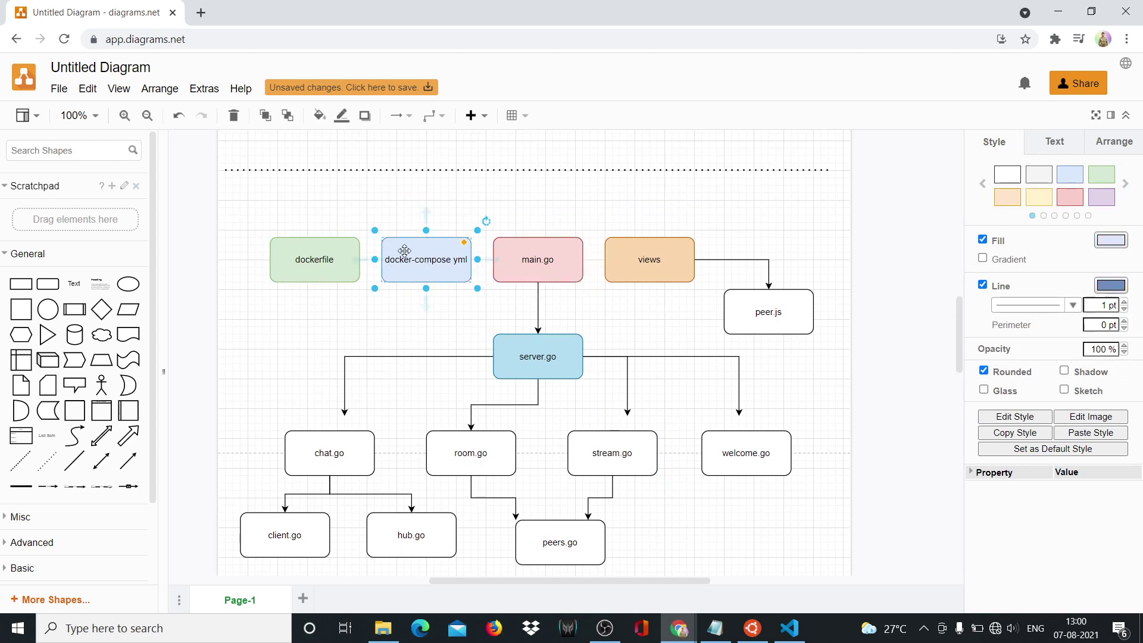
{"action": "left_click", "coordinate": [329, 259]}
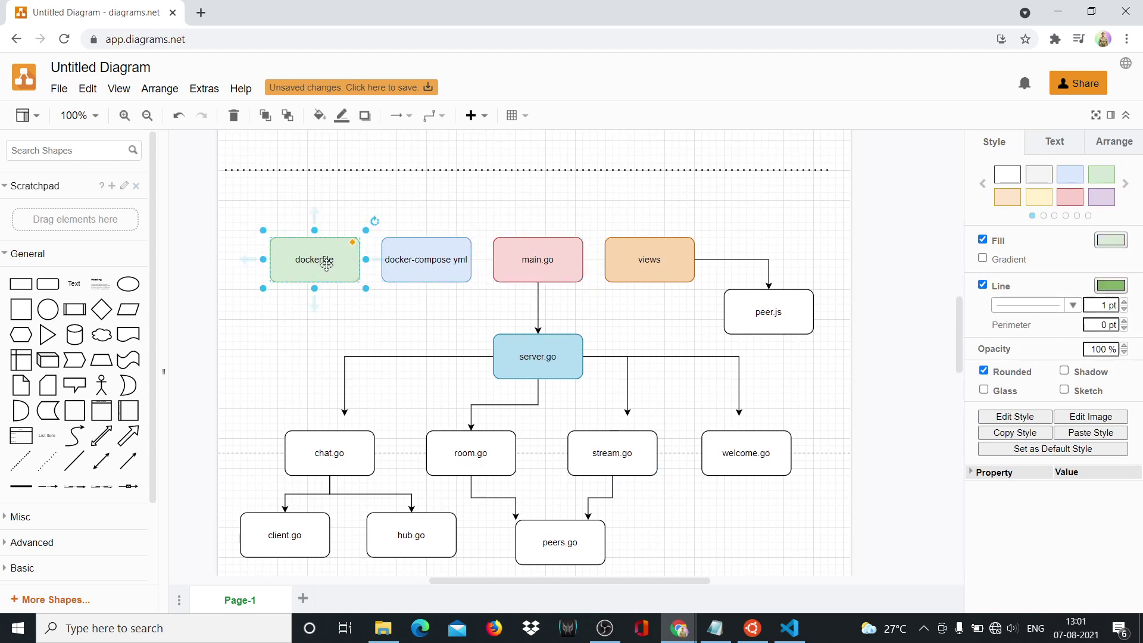
{"action": "left_click", "coordinate": [653, 257]}
{"action": "left_click", "coordinate": [752, 312]}
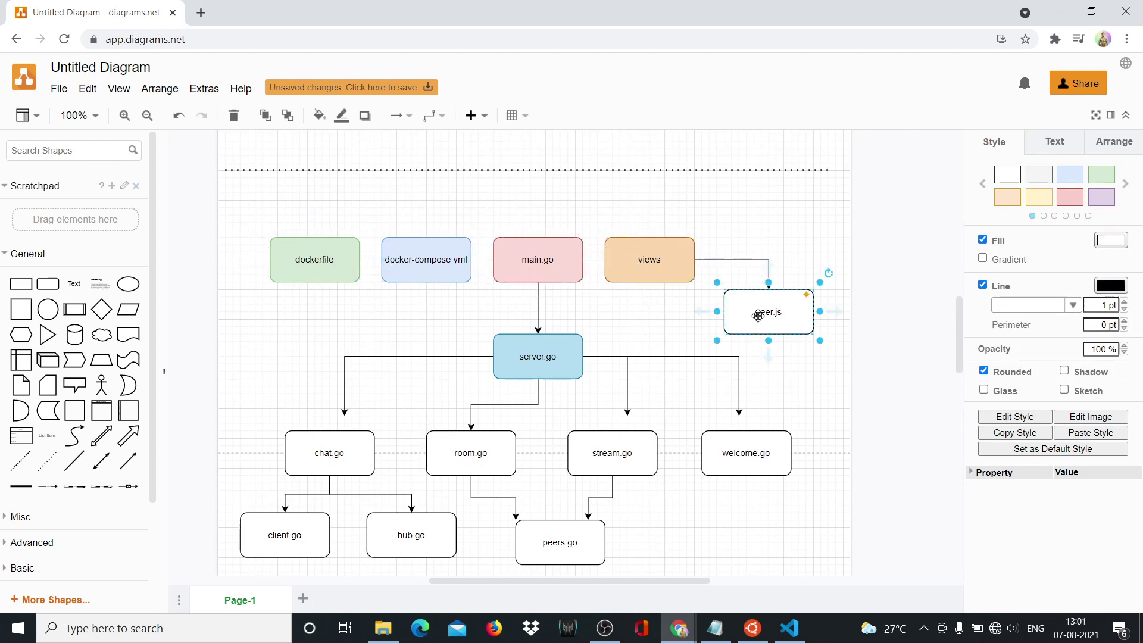
{"action": "left_click", "coordinate": [651, 266]}
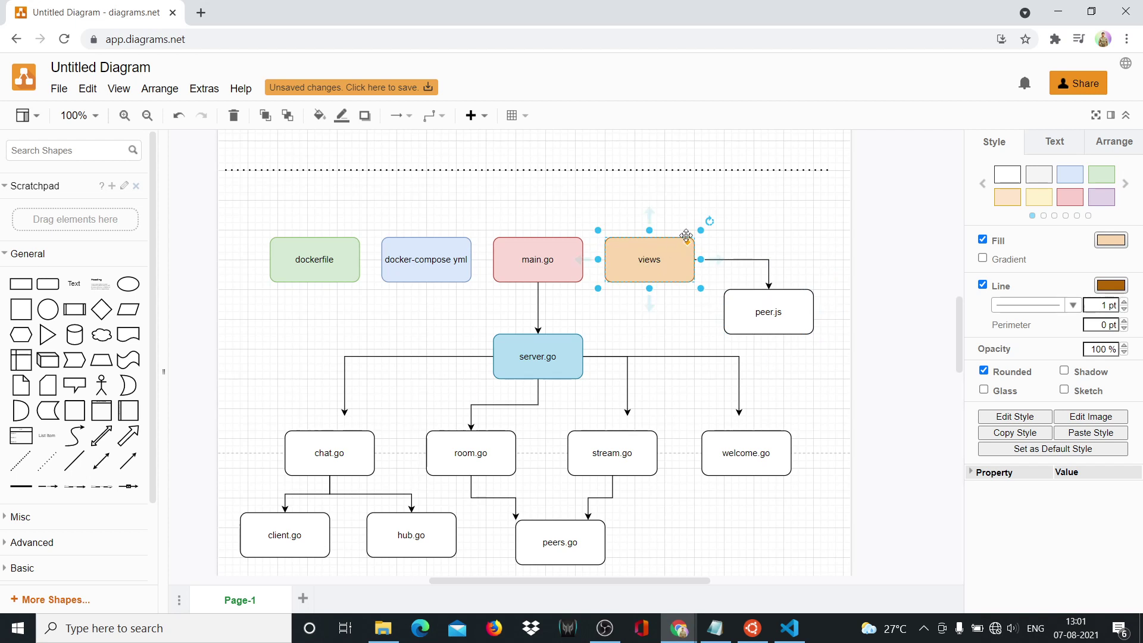
{"action": "left_click", "coordinate": [758, 310]}
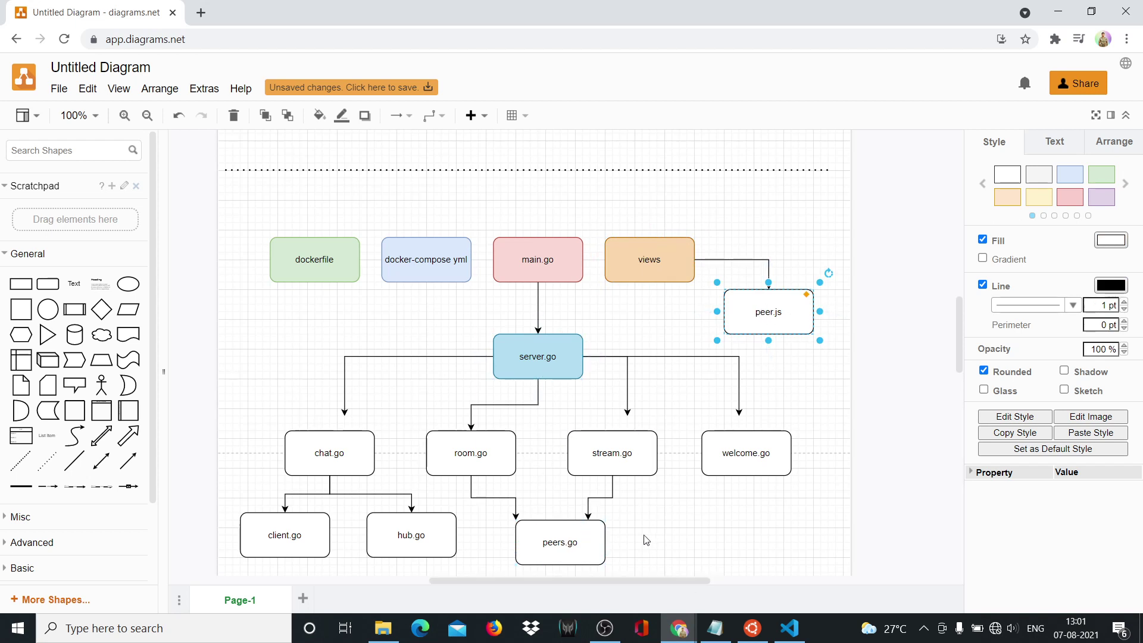
{"action": "scroll", "coordinate": [632, 517], "scroll_direction": "down", "scroll_amount": 2}
{"action": "scroll", "coordinate": [632, 516], "scroll_direction": "up", "scroll_amount": 2}
{"action": "left_click", "coordinate": [564, 369]}
{"action": "scroll", "coordinate": [681, 384], "scroll_direction": "down", "scroll_amount": 2}
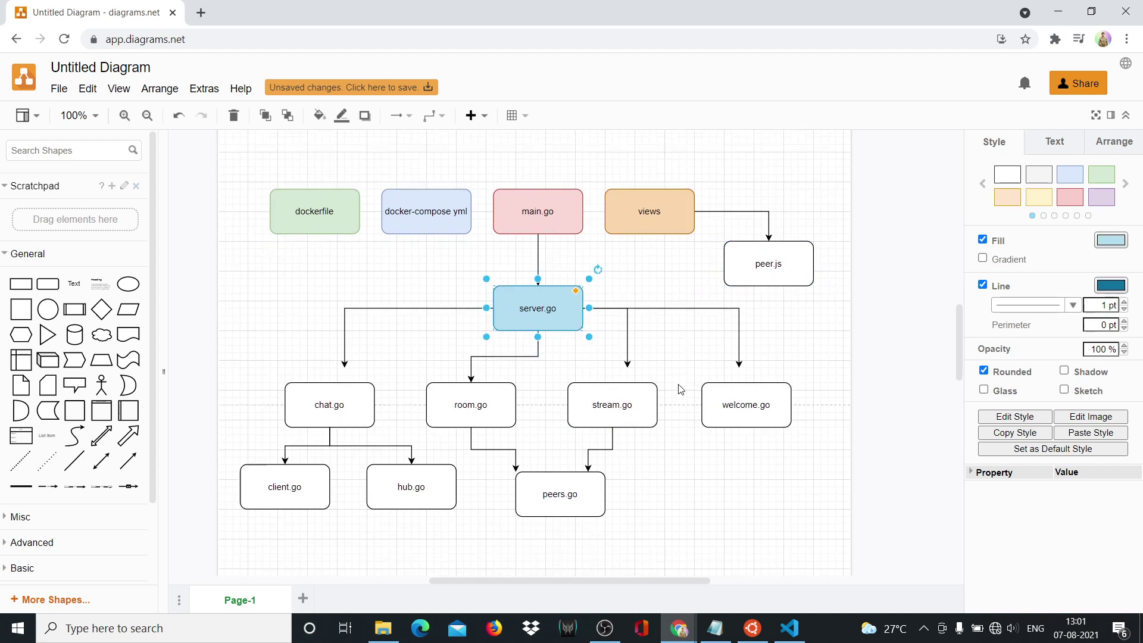
{"action": "left_click", "coordinate": [792, 486]}
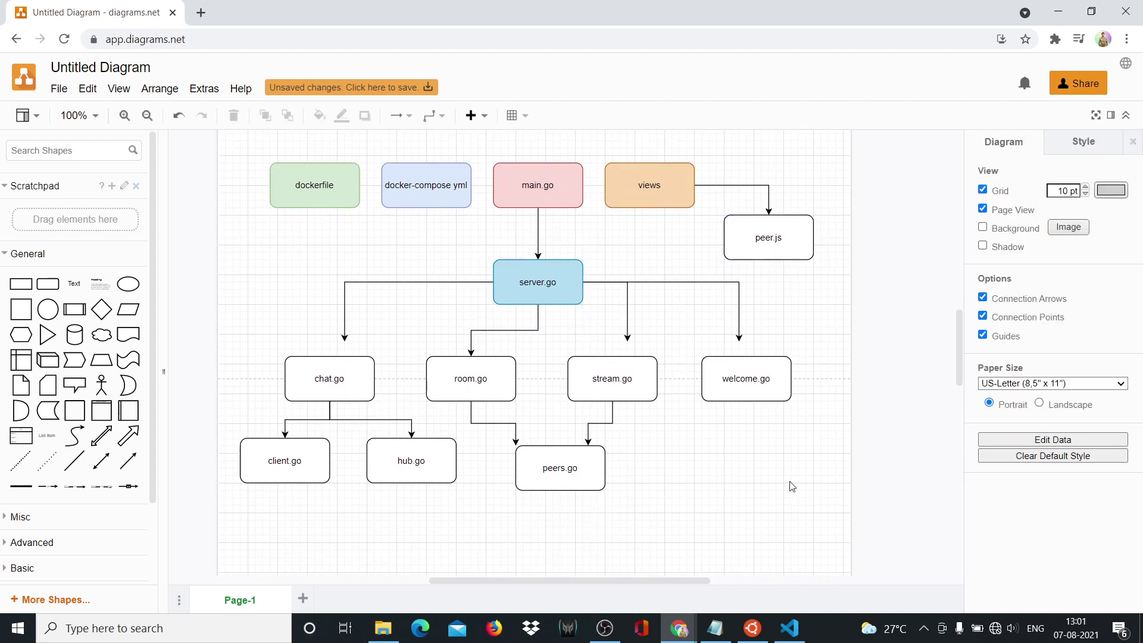
{"action": "scroll", "coordinate": [774, 484], "scroll_direction": "up", "scroll_amount": 10}
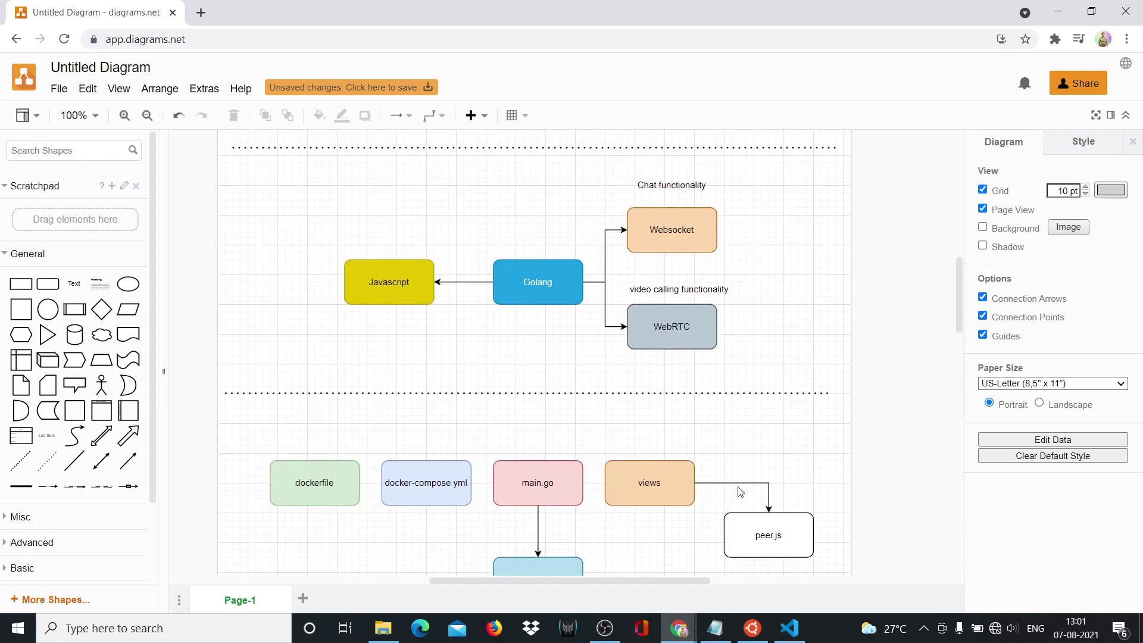
{"action": "scroll", "coordinate": [750, 480], "scroll_direction": "down", "scroll_amount": 12}
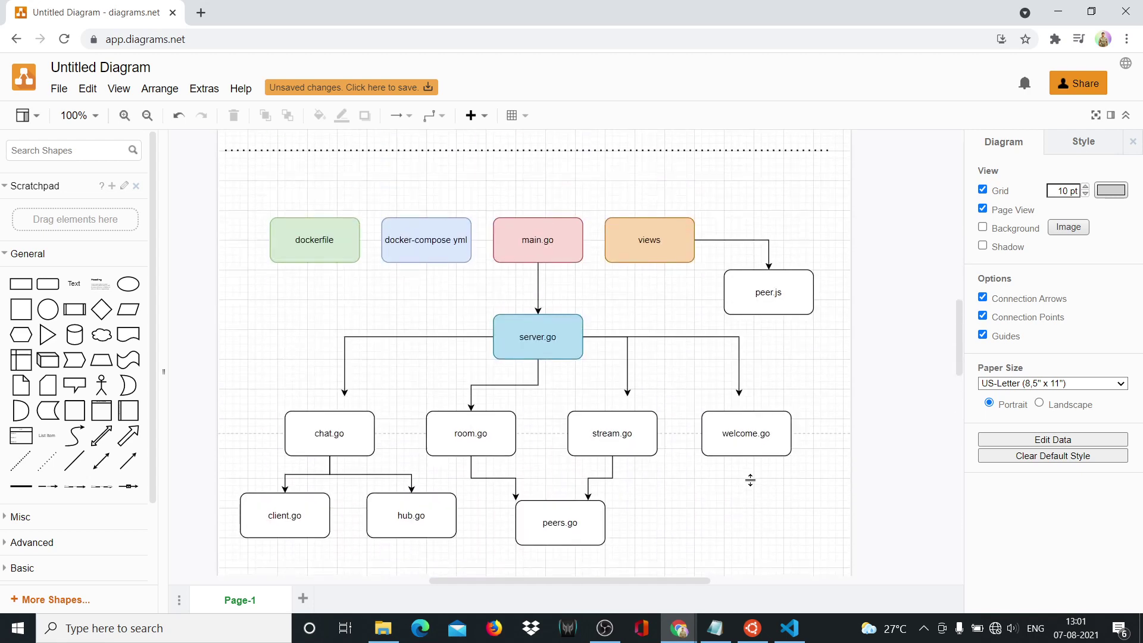
{"action": "scroll", "coordinate": [750, 479], "scroll_direction": "up", "scroll_amount": 3}
{"action": "scroll", "coordinate": [752, 482], "scroll_direction": "down", "scroll_amount": 1}
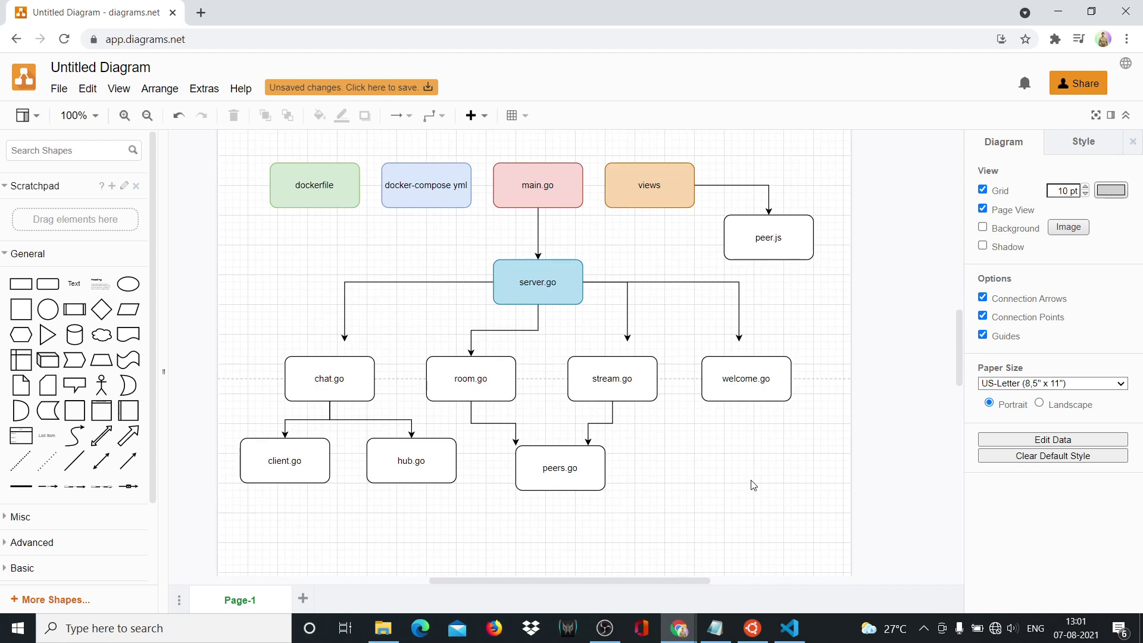
{"action": "scroll", "coordinate": [781, 451], "scroll_direction": "up", "scroll_amount": 2}
{"action": "scroll", "coordinate": [780, 452], "scroll_direction": "down", "scroll_amount": 2}
{"action": "scroll", "coordinate": [780, 450], "scroll_direction": "up", "scroll_amount": 2}
{"action": "scroll", "coordinate": [781, 451], "scroll_direction": "down", "scroll_amount": 2}
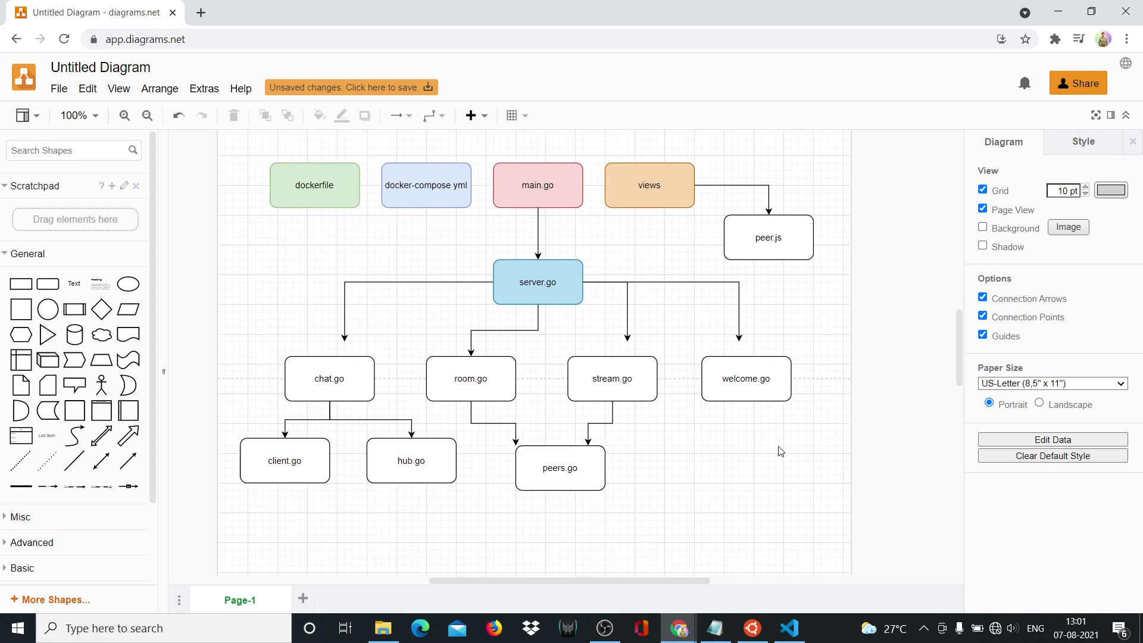